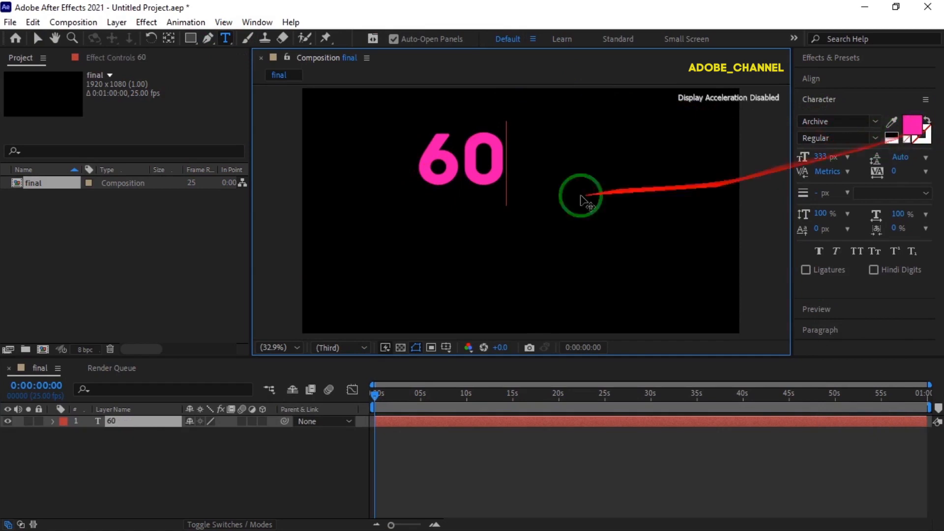
# Center the 60 text layer horizontally and vertically in the composition.
pyautogui.click(37, 40)
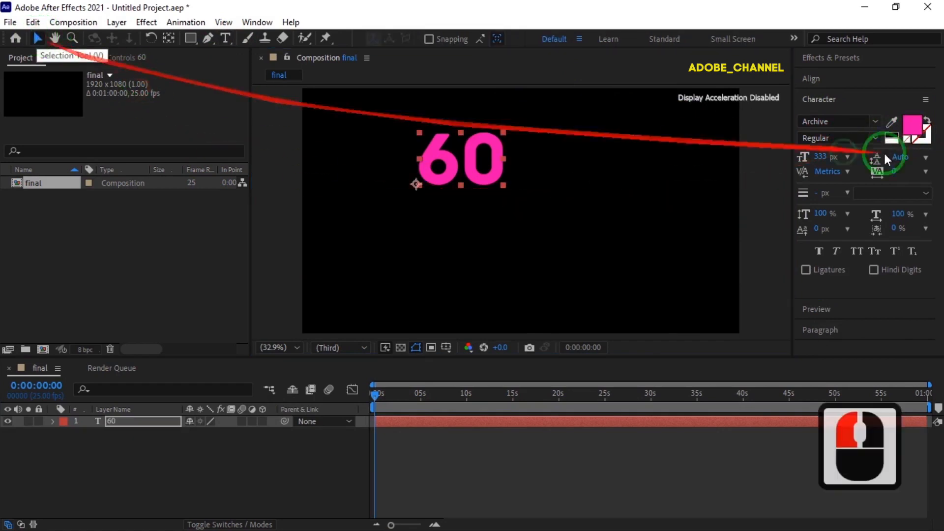
pyautogui.click(842, 79)
pyautogui.click(831, 114)
pyautogui.click(899, 114)
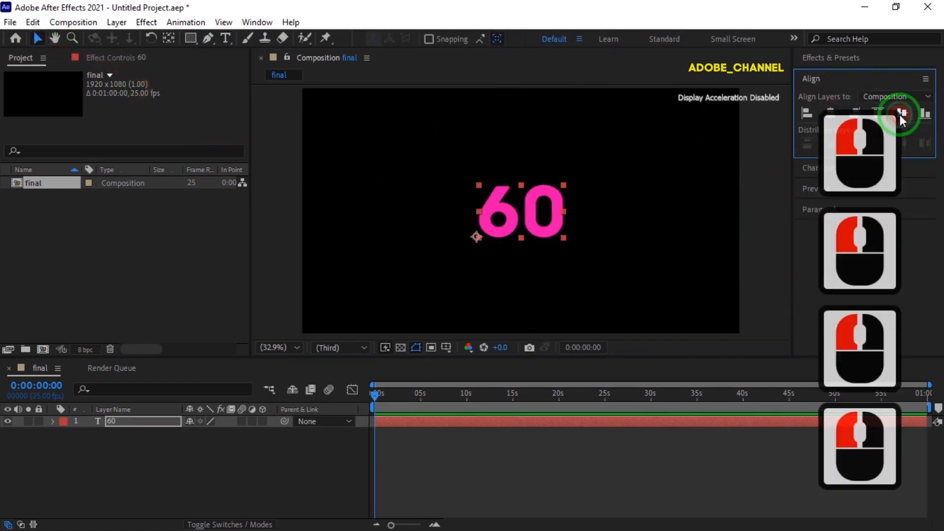
# Add a new adjustment layer to the final composition and rename it Control.
pyautogui.rightClick(176, 462)
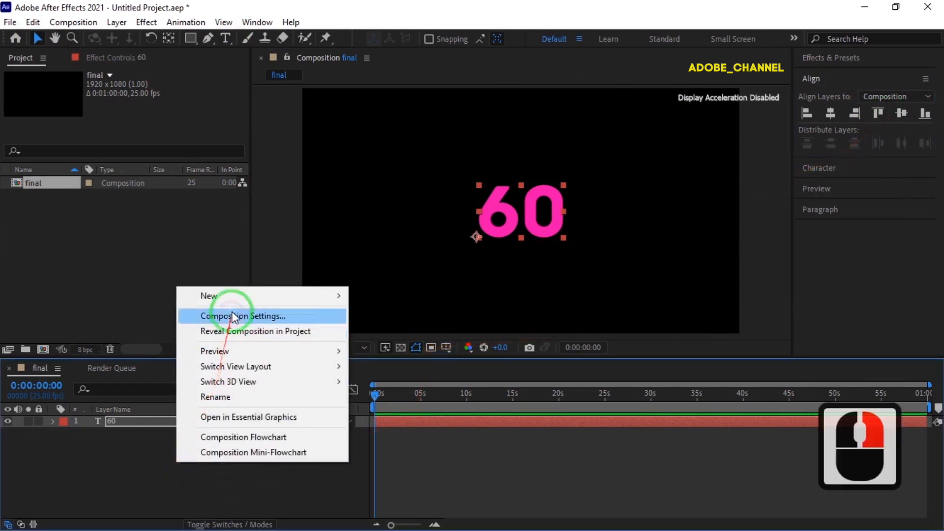
pyautogui.moveTo(320, 295)
pyautogui.click(391, 408)
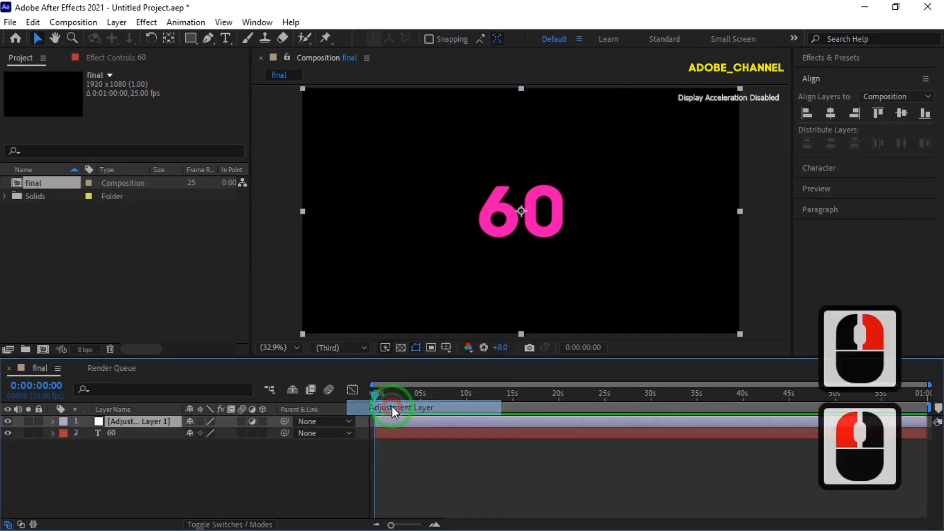
pyautogui.rightClick(147, 420)
pyautogui.click(170, 397)
pyautogui.write('Co')
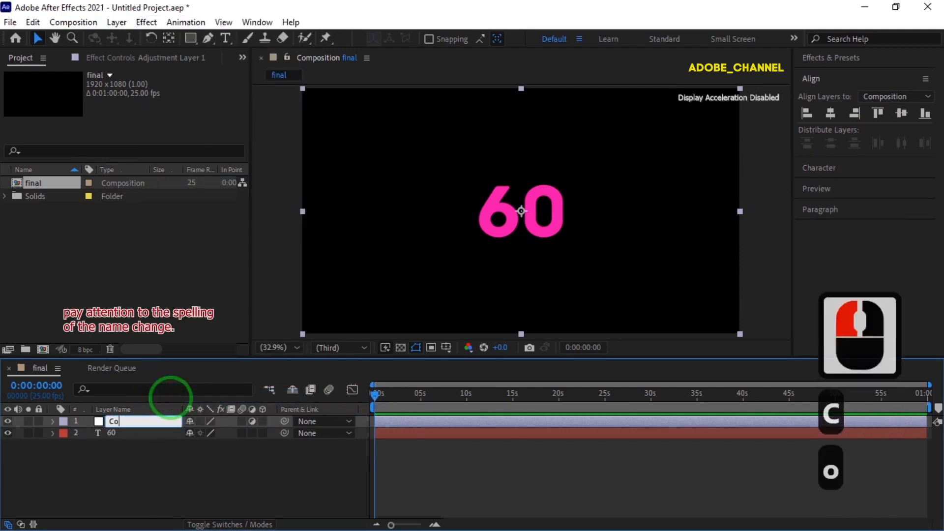
pyautogui.write('ntrol')
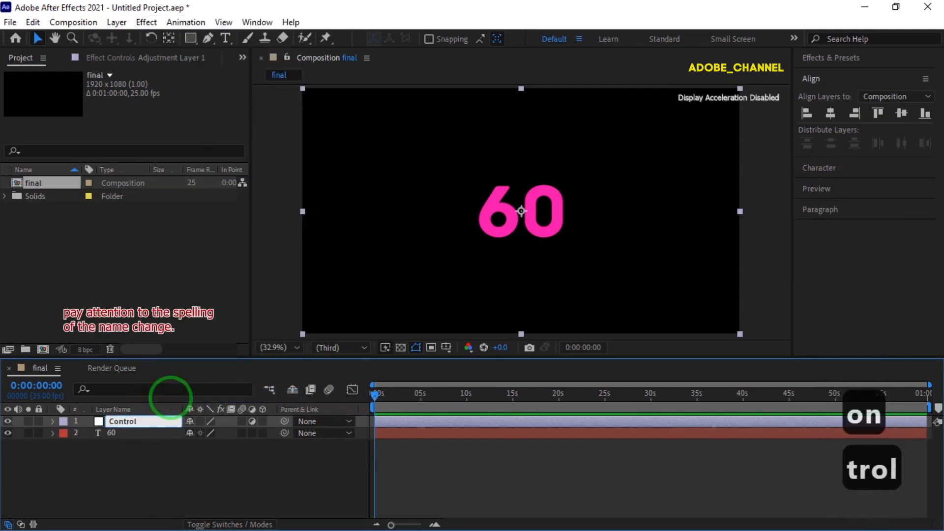
pyautogui.click(217, 391)
# Search the effects for "slider" and apply Slider Control to the Control layer.
pyautogui.click(850, 57)
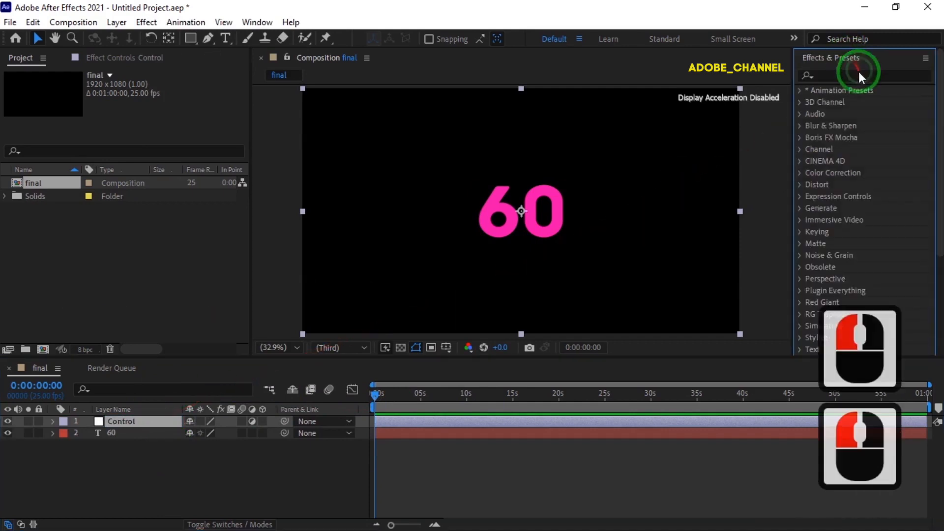
pyautogui.click(858, 76)
pyautogui.write('slider')
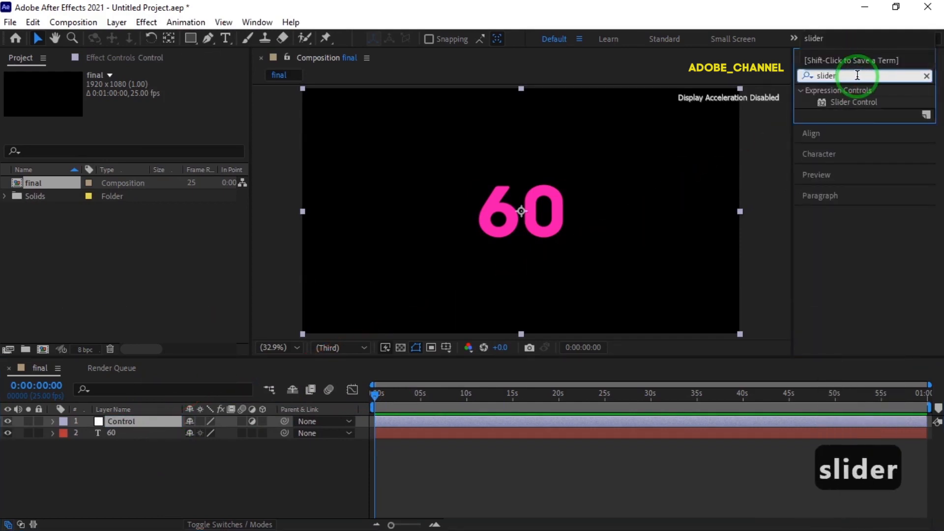
pyautogui.doubleClick(862, 100)
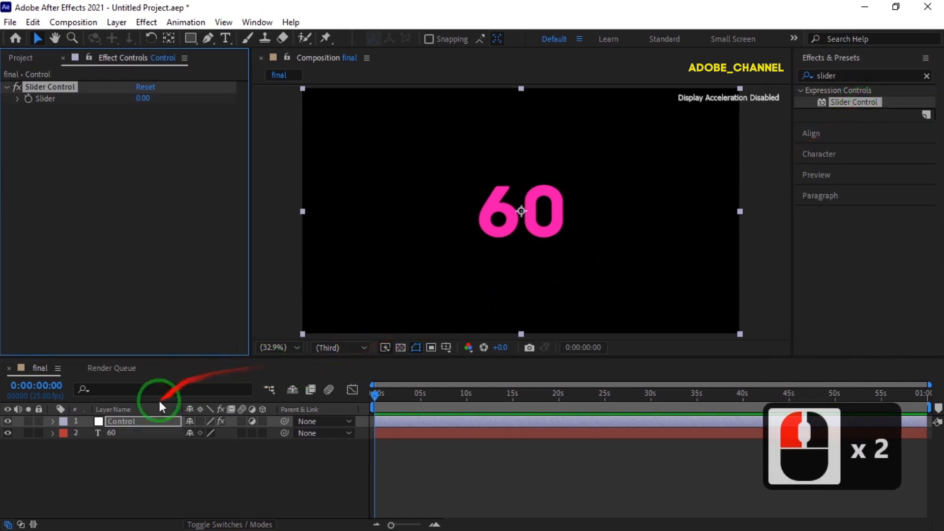
# Reveal the Control layer's effects in the timeline and rename Slider Control to Time Control.
pyautogui.click(146, 423)
pyautogui.press('e')
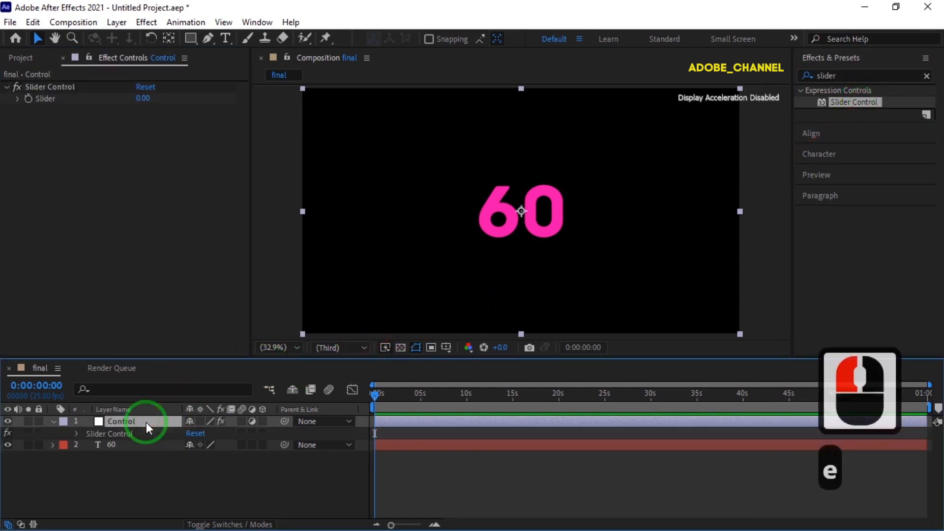
pyautogui.click(111, 433)
pyautogui.rightClick(113, 432)
pyautogui.click(151, 369)
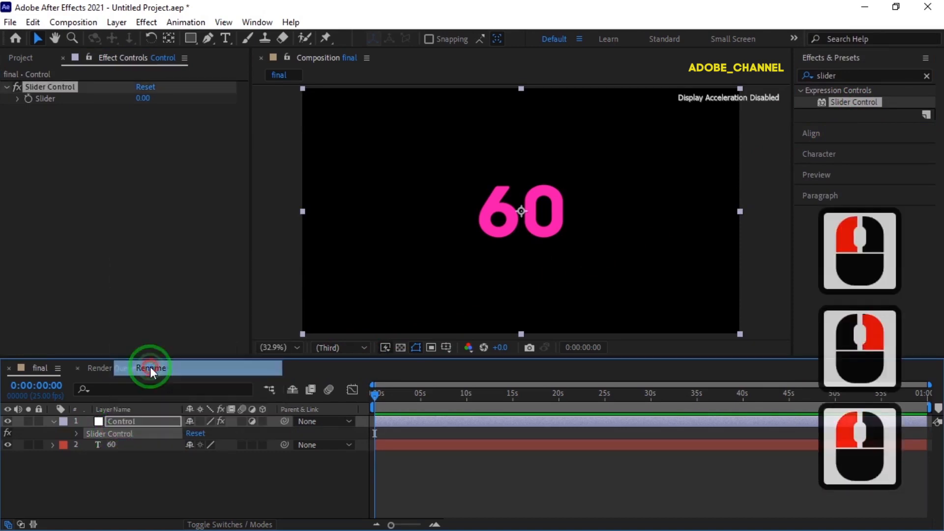
pyautogui.write('Tim')
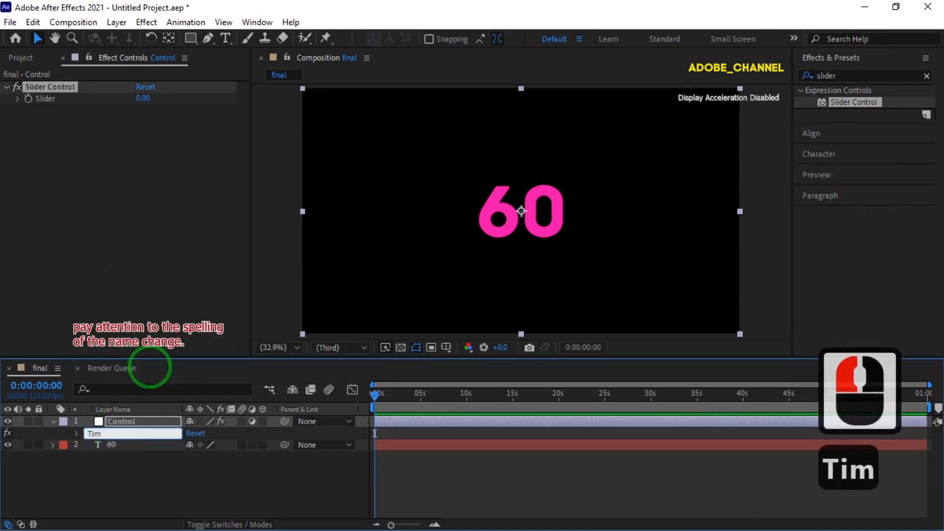
pyautogui.write('e C')
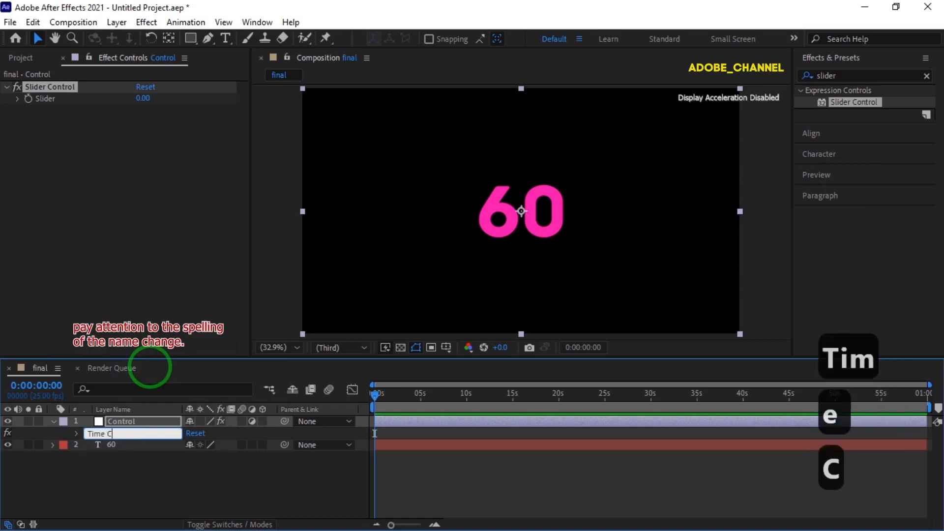
pyautogui.write('ontrol')
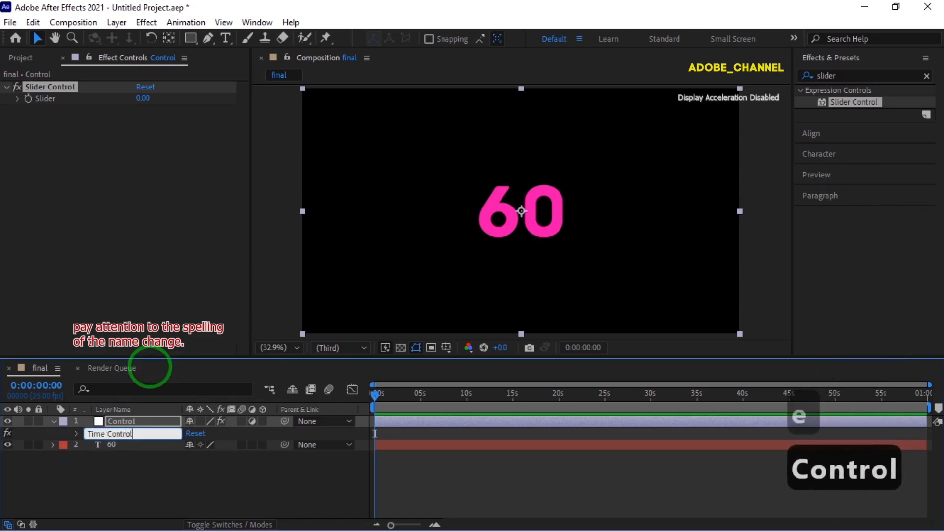
pyautogui.press('Return')
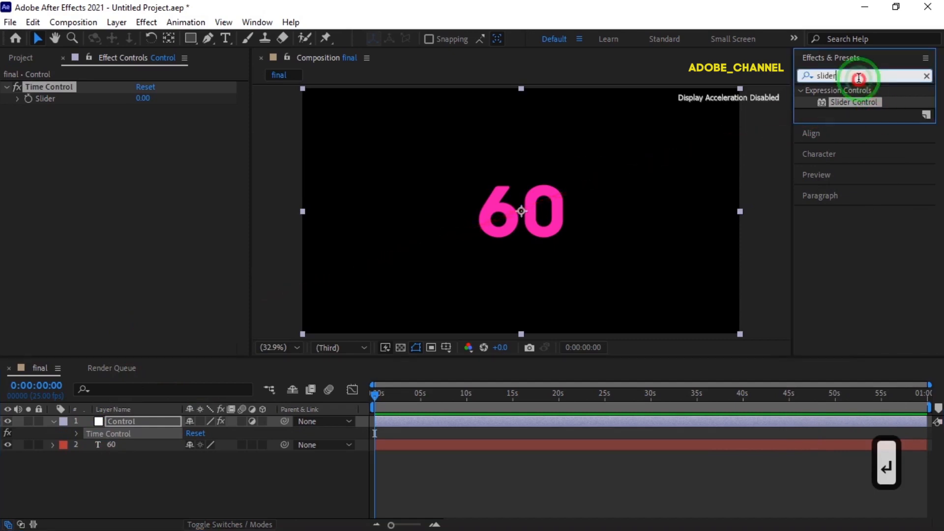
# Search the effects for "checkb" and apply Checkbox Control to the Control layer.
pyautogui.doubleClick(805, 78)
pyautogui.write('che')
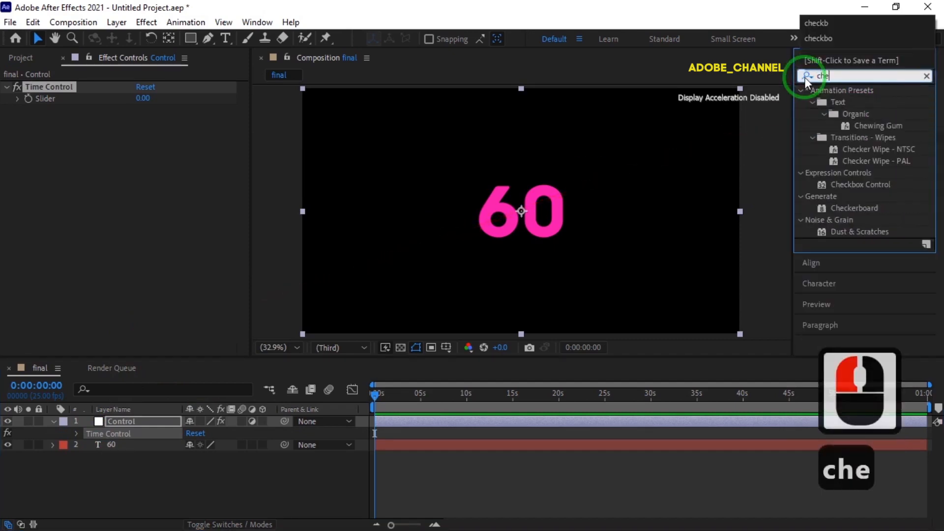
pyautogui.write('ckb')
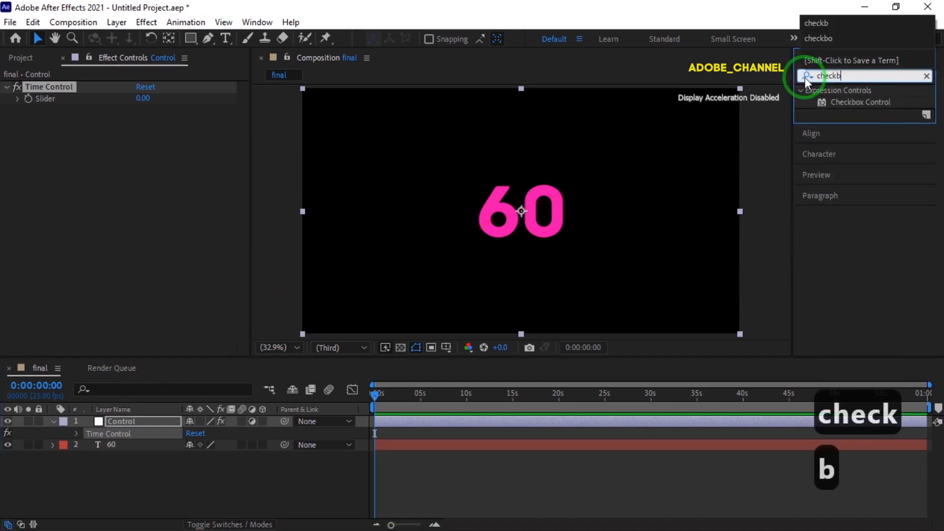
pyautogui.doubleClick(878, 106)
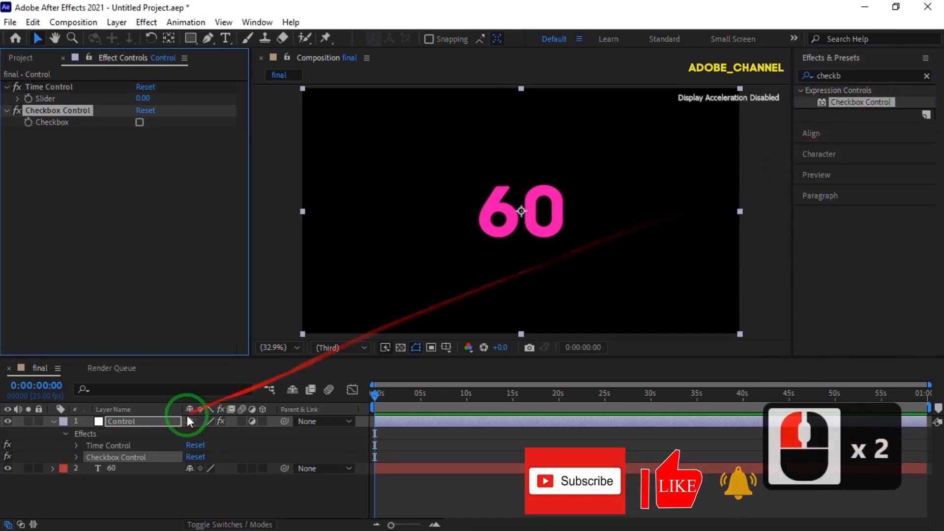
# Rename the Checkbox Control effect to Count Down and collapse the Control layer's properties.
pyautogui.rightClick(124, 456)
pyautogui.click(155, 391)
pyautogui.write('C')
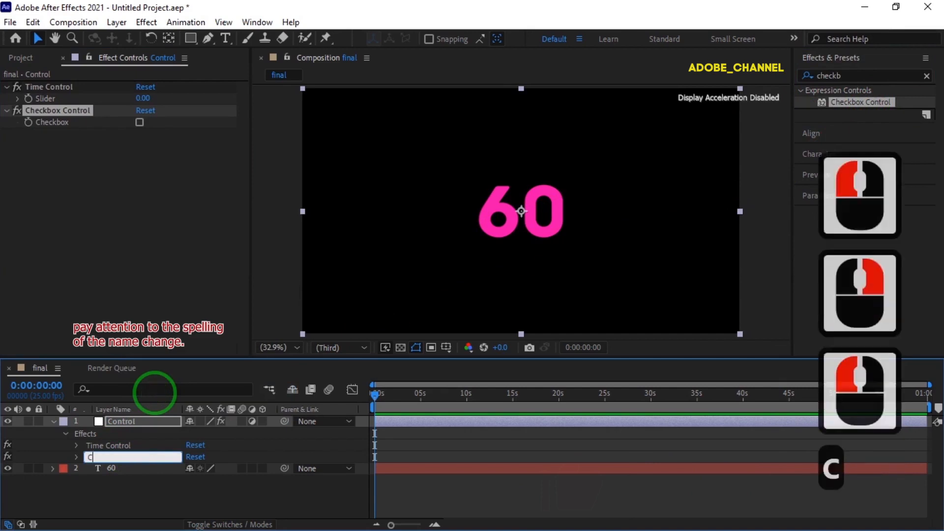
pyautogui.write('oun')
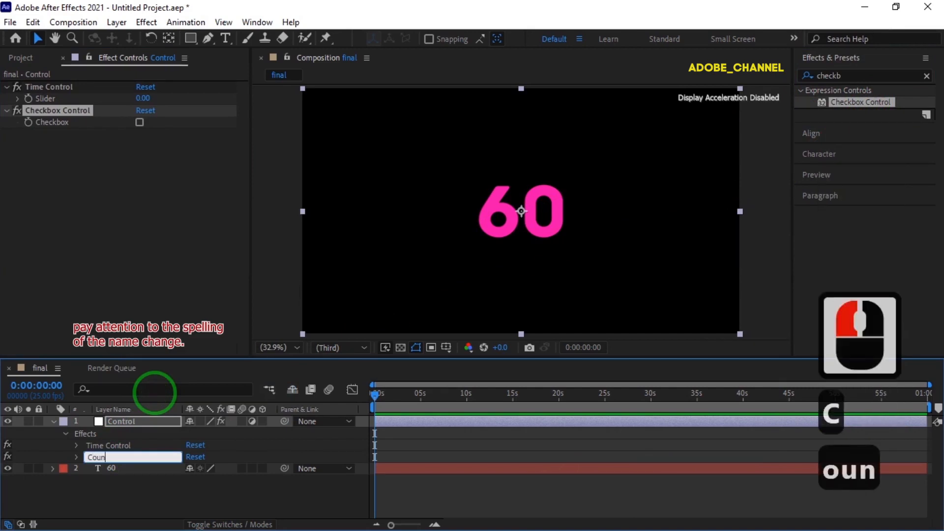
pyautogui.write('t')
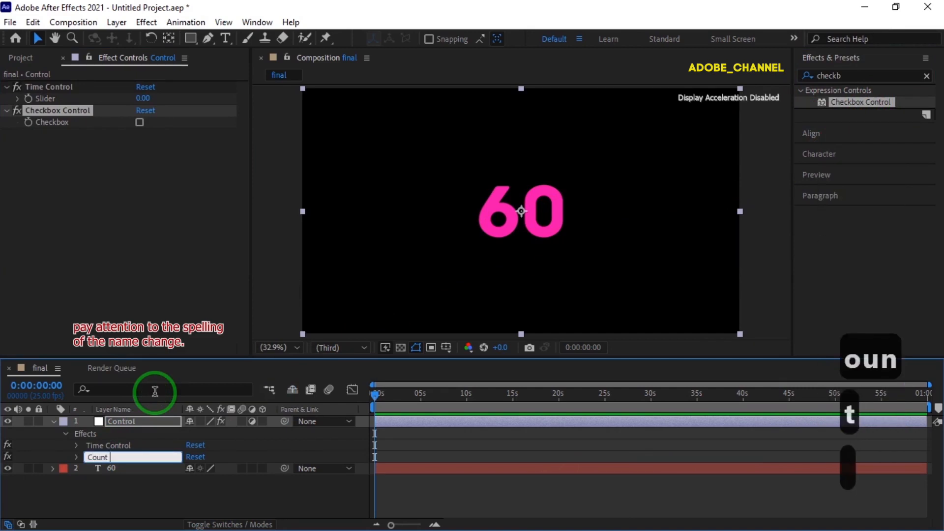
pyautogui.write(' Down')
pyautogui.press('Return')
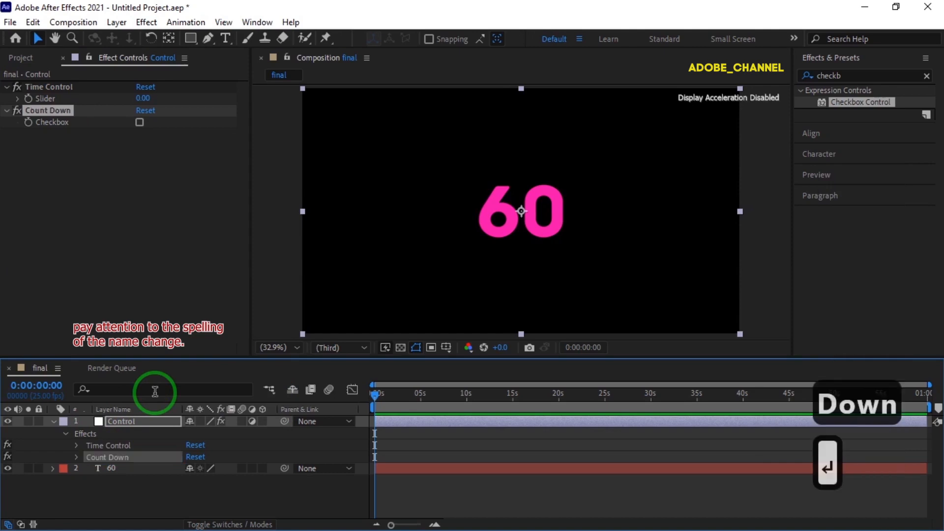
pyautogui.click(52, 421)
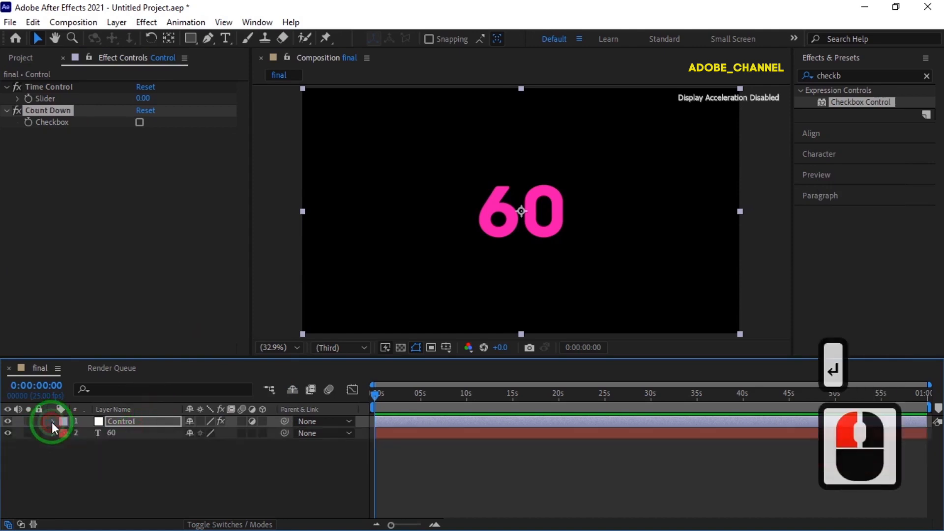
# Add an expression to the 60 layer's Source Text, replacing the default with the copied countdown code.
pyautogui.click(129, 434)
pyautogui.click(52, 433)
pyautogui.click(66, 445)
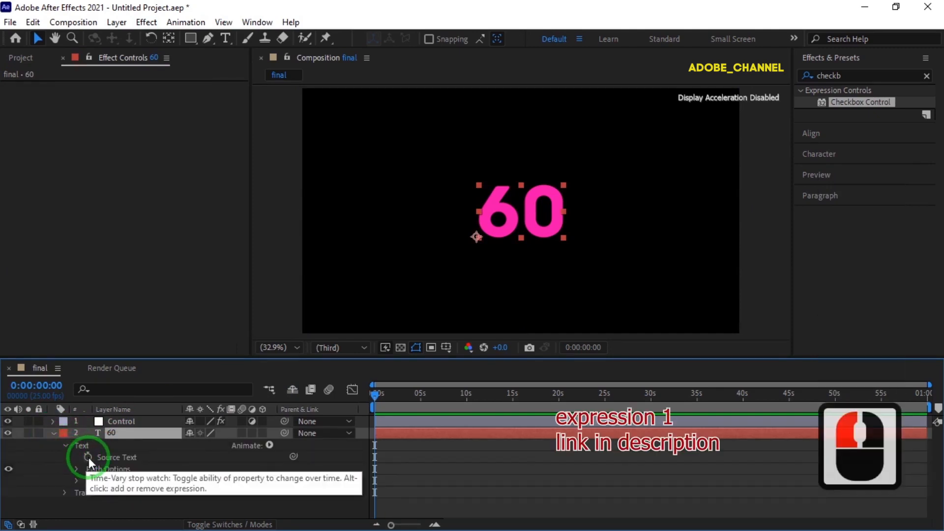
pyautogui.keyDown('alt'); pyautogui.click(88, 457); pyautogui.keyUp('alt')
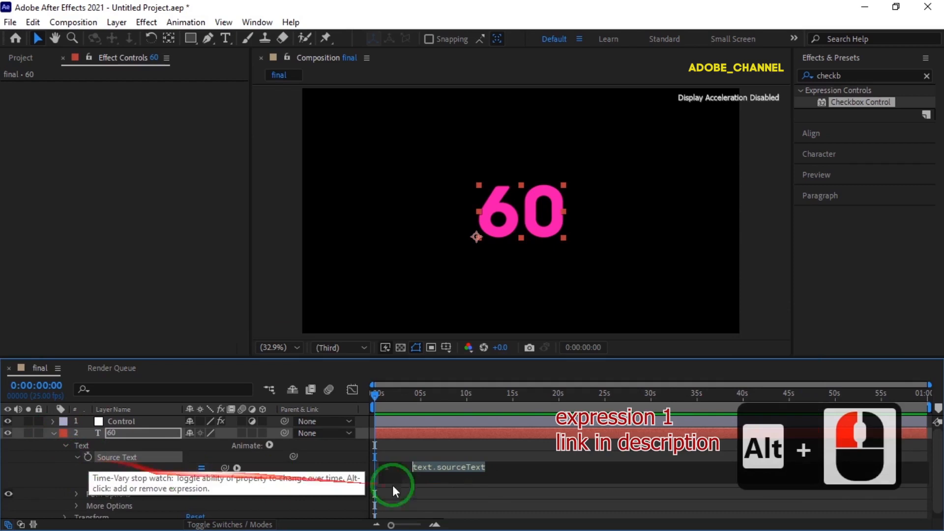
pyautogui.rightClick(435, 467)
pyautogui.click(474, 422)
pyautogui.click(311, 477)
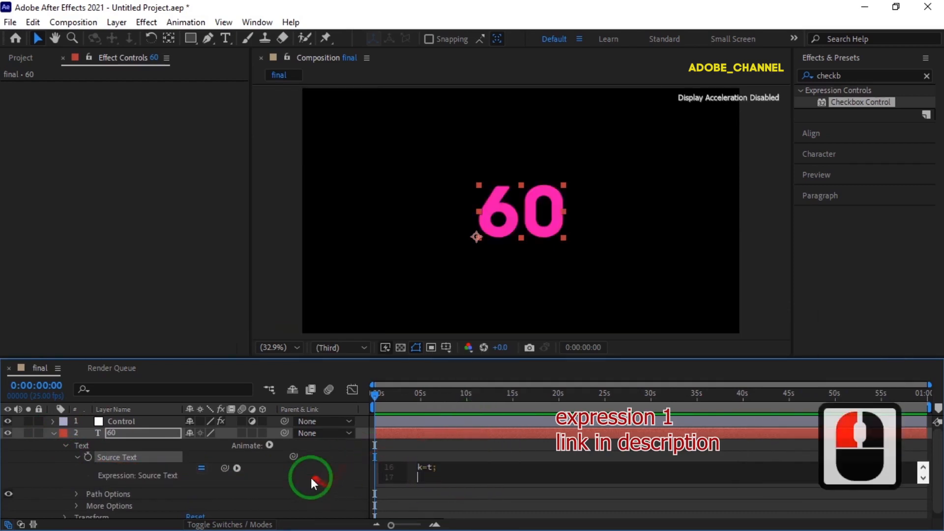
pyautogui.click(52, 432)
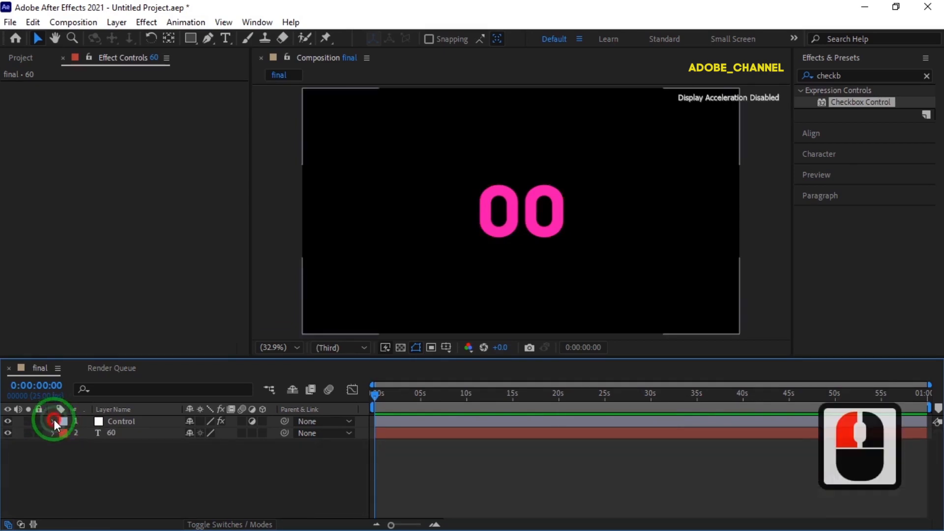
# Set the Time Control slider on the Control layer to 60.
pyautogui.click(53, 421)
pyautogui.click(77, 446)
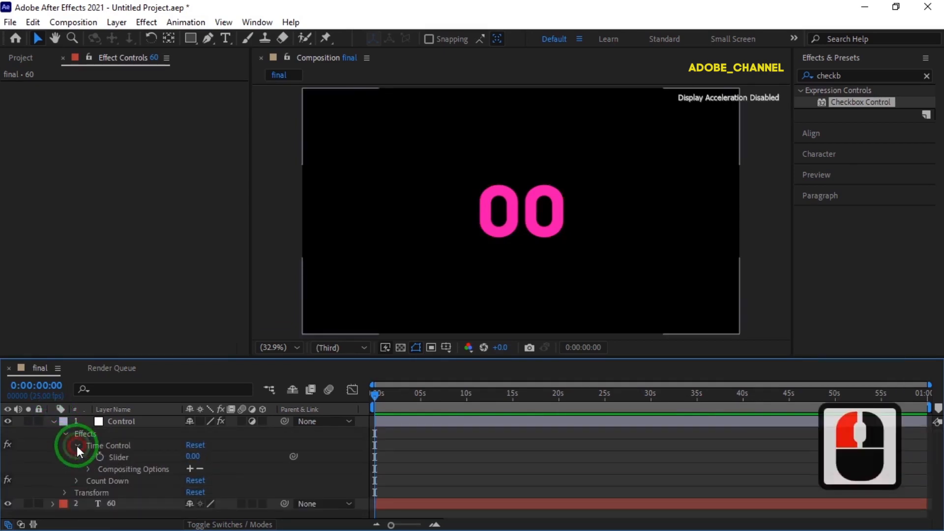
pyautogui.click(194, 456)
pyautogui.write('60')
pyautogui.press('Return')
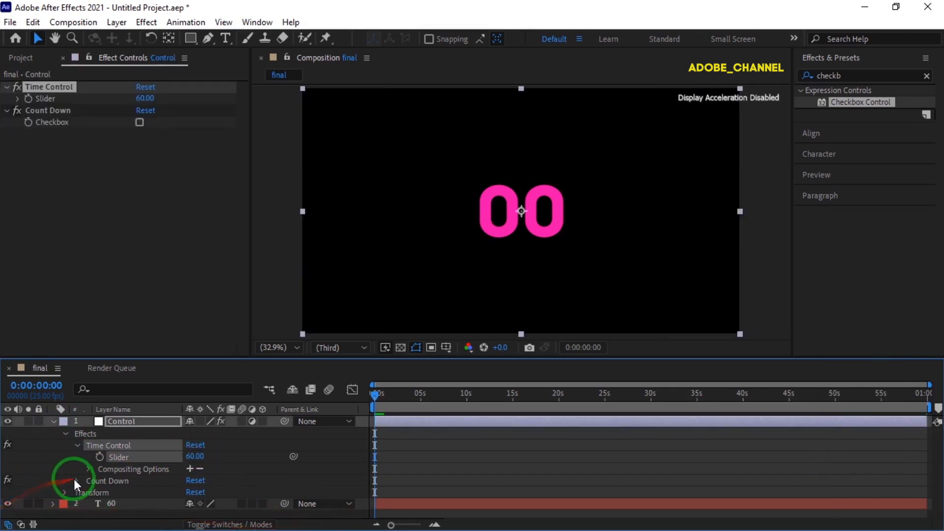
# Turn on the Count Down checkbox of the Control layer, then collapse and deselect the layer.
pyautogui.click(75, 480)
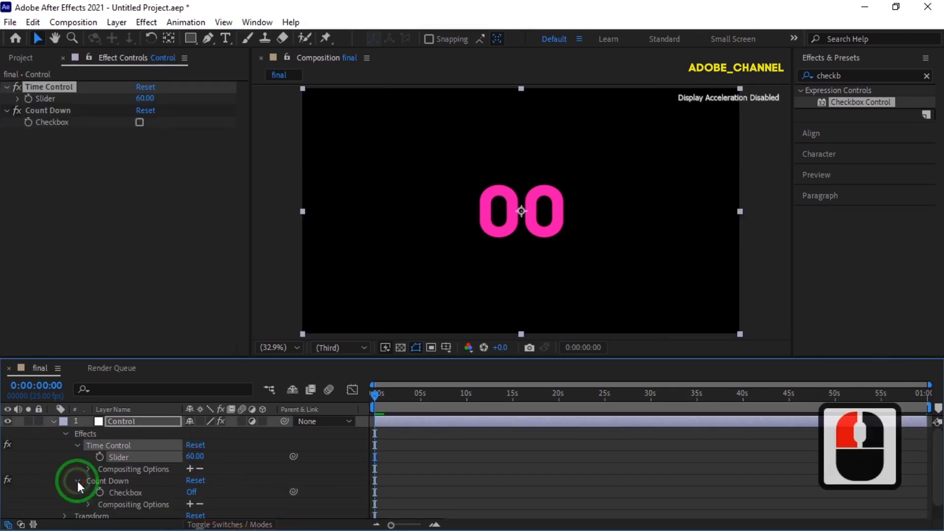
pyautogui.click(193, 493)
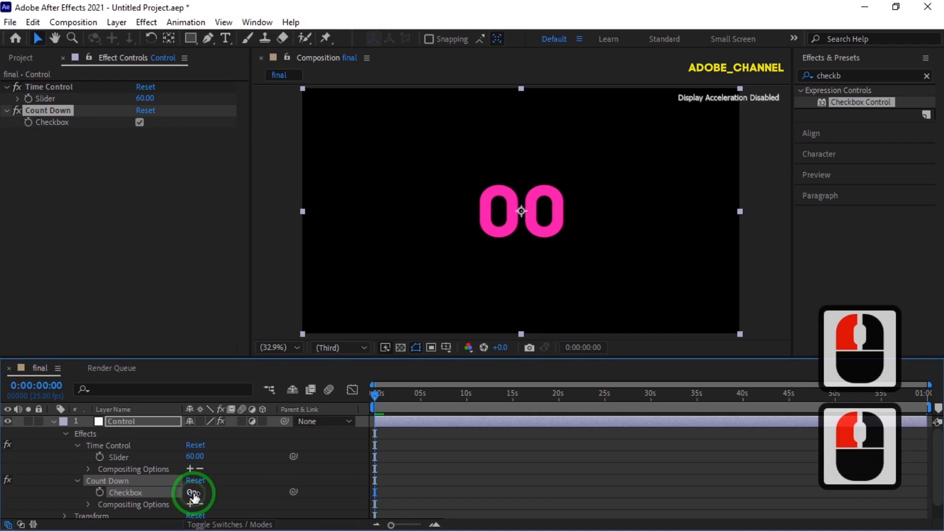
pyautogui.click(53, 421)
pyautogui.click(143, 485)
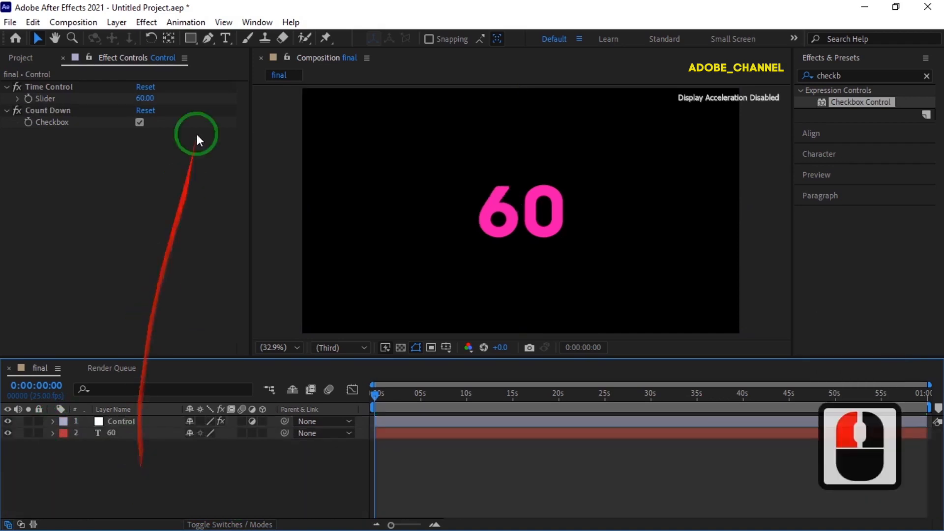
# Draw a green circle covering the 60 text with the Ellipse tool and set its stroke to none.
pyautogui.click(193, 40)
pyautogui.click(239, 68)
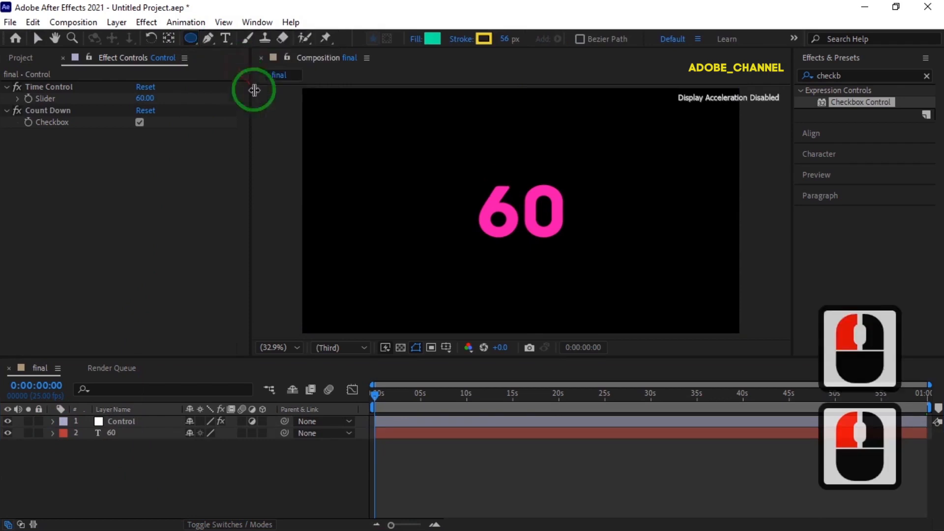
pyautogui.moveTo(471, 163); pyautogui.dragTo(586, 278)
pyautogui.click(465, 39)
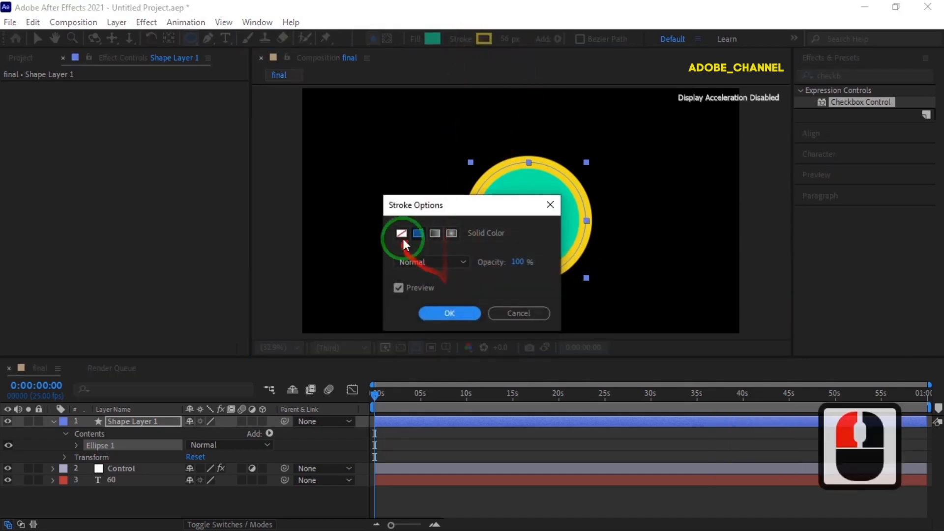
pyautogui.click(402, 233)
pyautogui.click(451, 313)
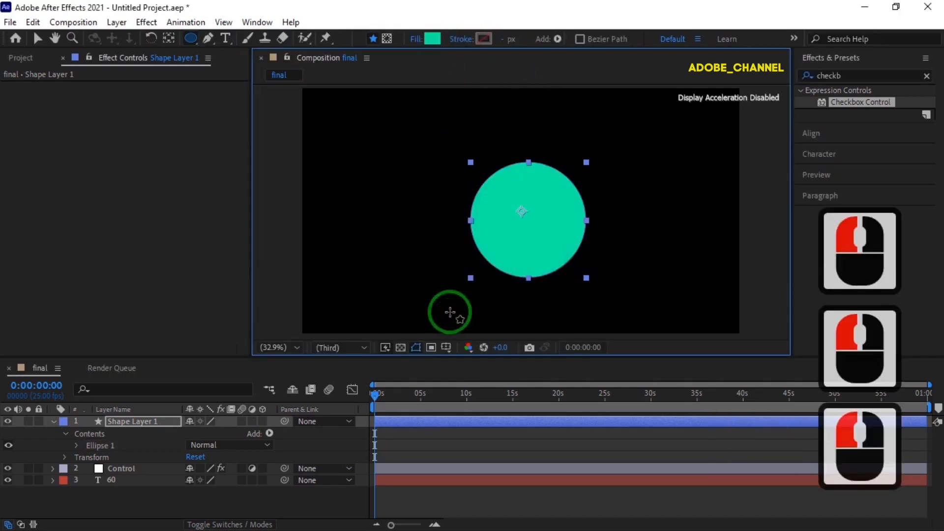
# Check the circle's fill color code in the color picker and accept it.
pyautogui.click(432, 38)
pyautogui.moveTo(397, 319); pyautogui.dragTo(743, 130)
pyautogui.click(851, 329)
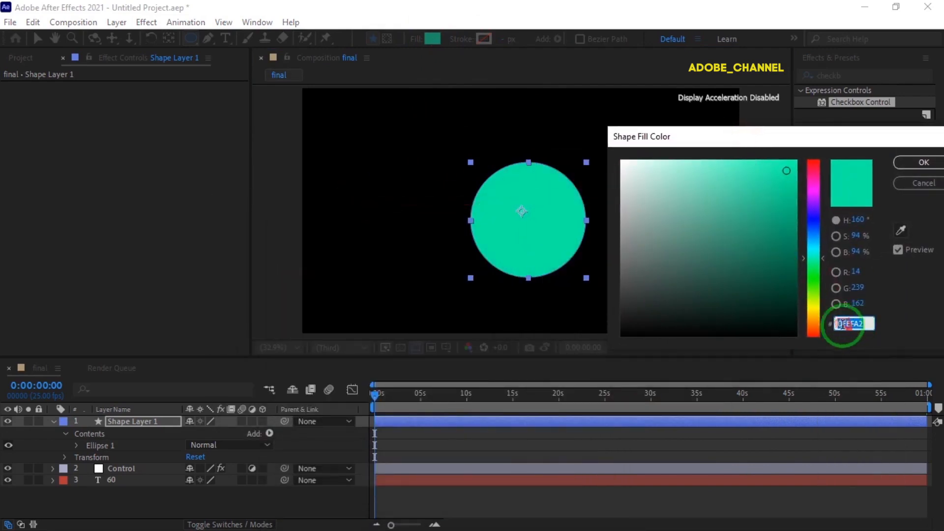
pyautogui.click(924, 163)
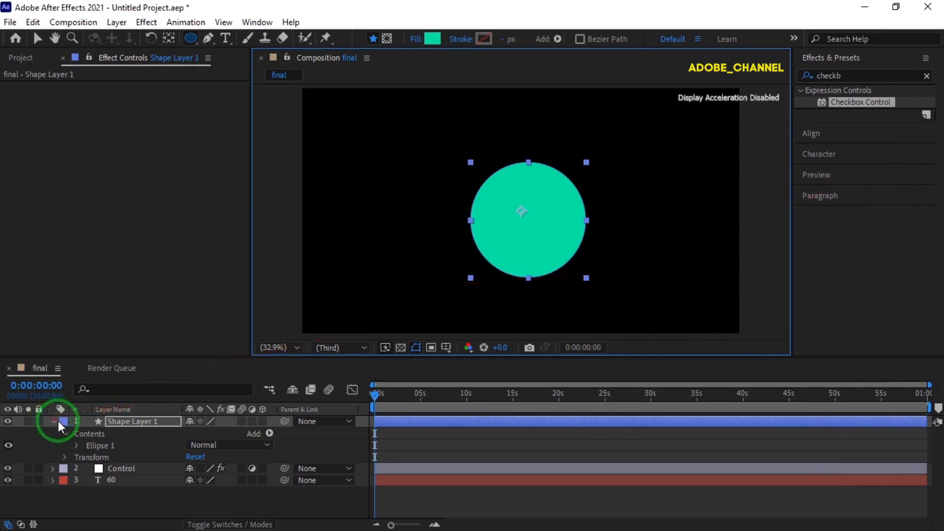
# Center Shape Layer 1 horizontally and vertically in the composition and move it below the 60 text layer.
pyautogui.click(120, 421)
pyautogui.click(836, 133)
pyautogui.click(830, 113)
pyautogui.click(901, 113)
pyautogui.moveTo(143, 421); pyautogui.dragTo(137, 484)
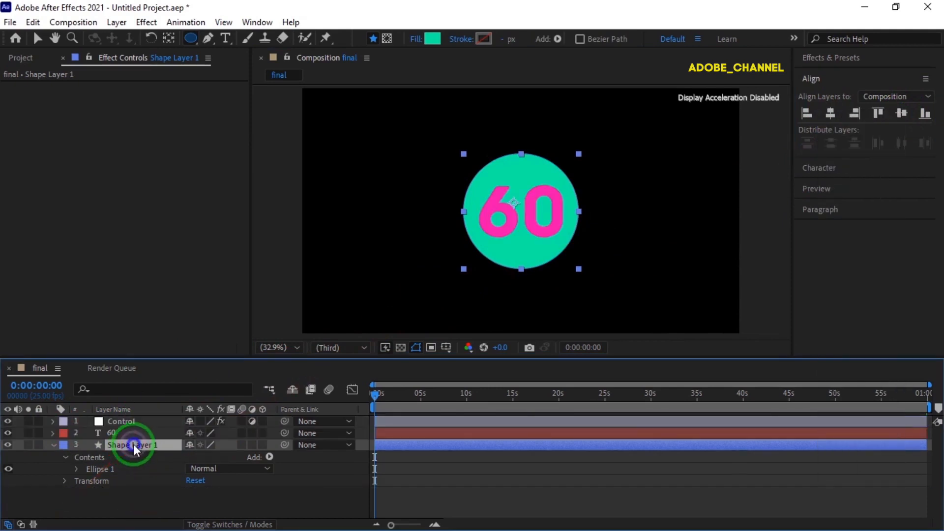
# Rename Shape Layer 1 as circle.
pyautogui.rightClick(133, 444)
pyautogui.click(160, 419)
pyautogui.write('ci')
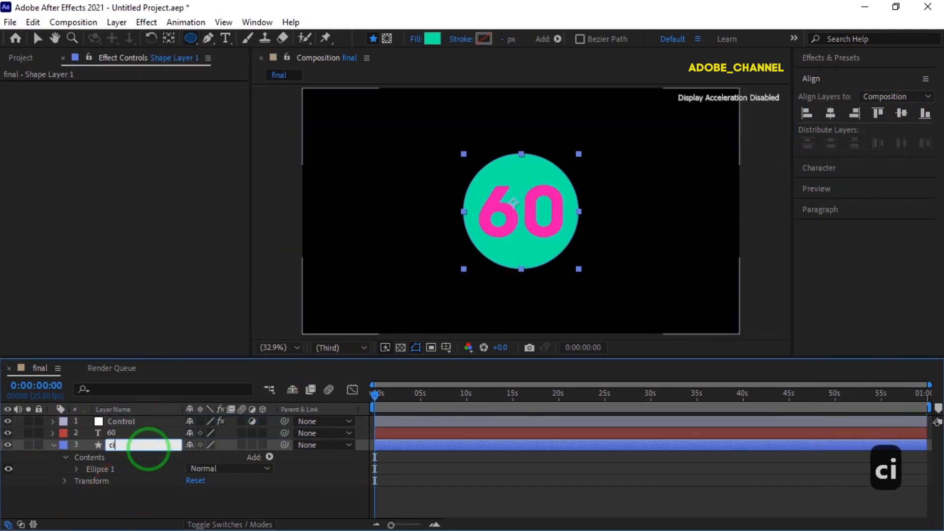
pyautogui.write('rcle')
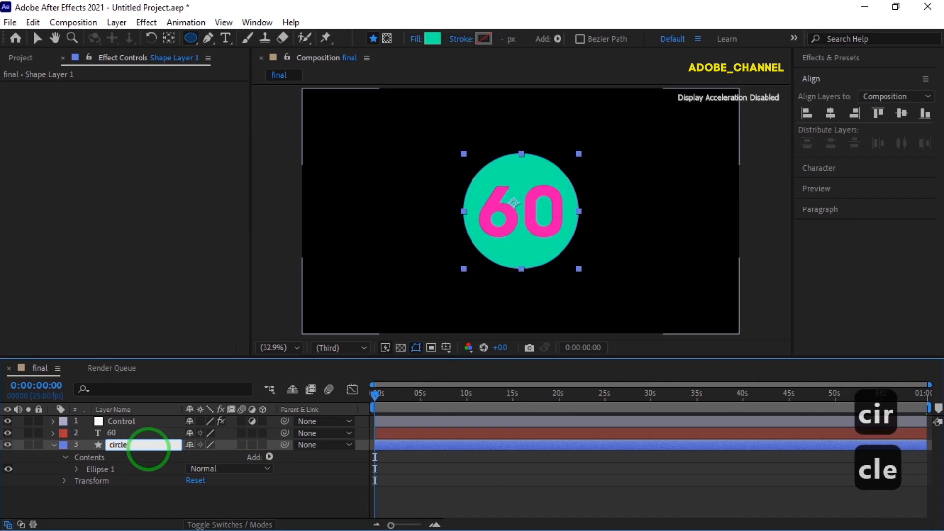
pyautogui.press('Return')
# Set the circle layer's Scale to 115% and collapse its properties.
pyautogui.press('s')
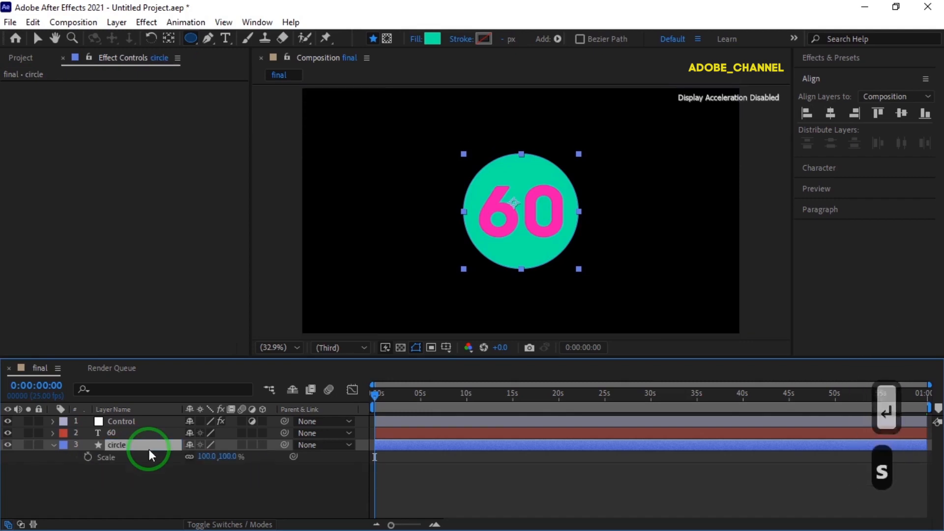
pyautogui.click(204, 456)
pyautogui.write('115')
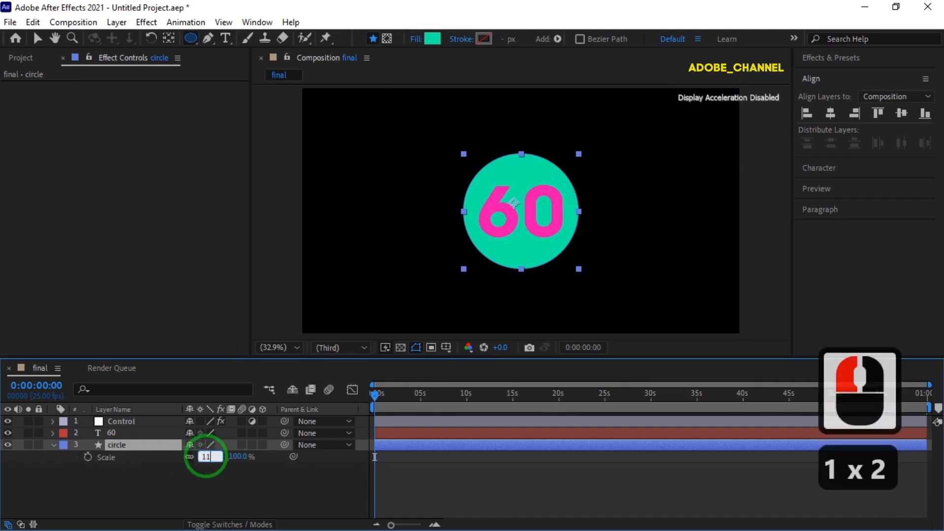
pyautogui.press('Return')
pyautogui.click(54, 445)
# Duplicate the circle layer and set the copy's Scale to 145%.
pyautogui.hotkey('ctrl', 'd')
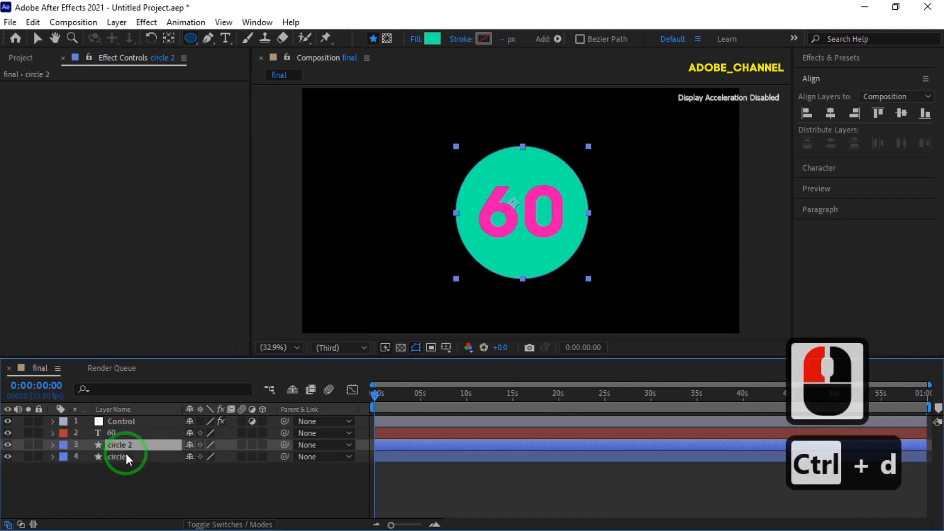
pyautogui.press('s')
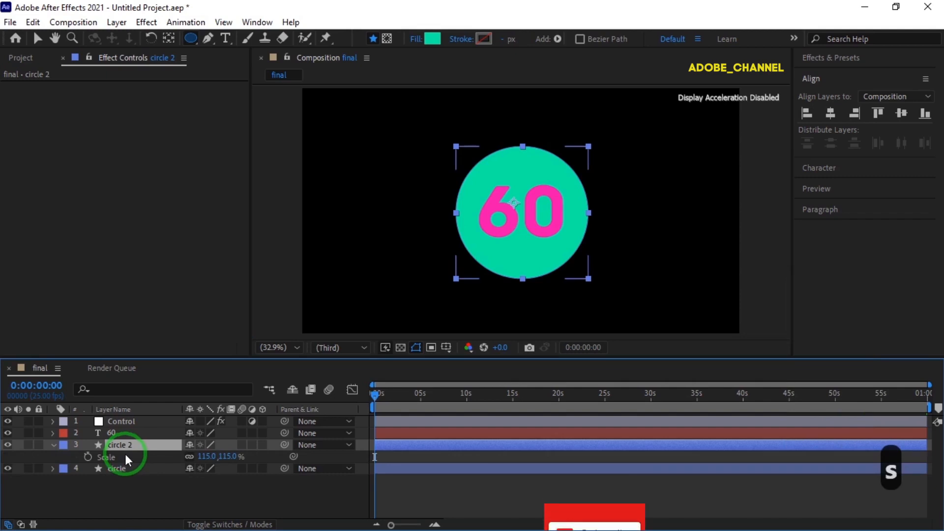
pyautogui.click(207, 456)
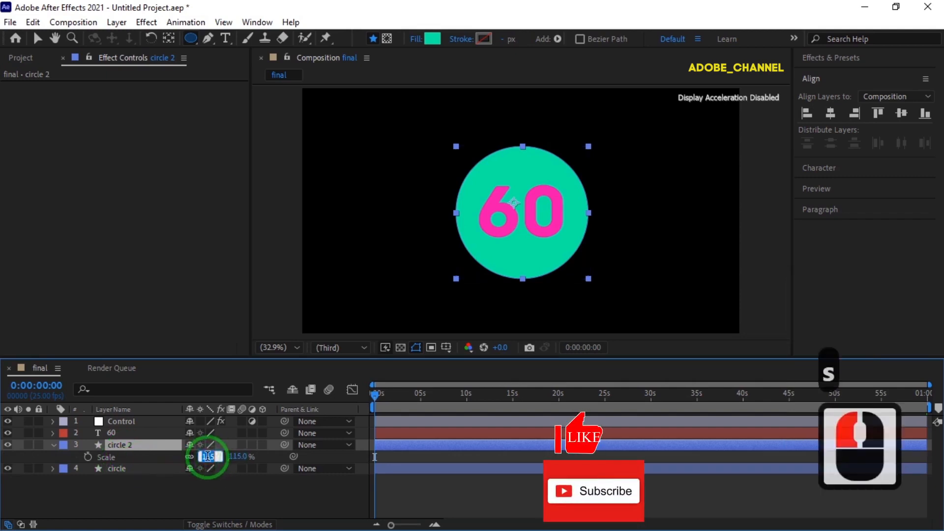
pyautogui.write('145')
pyautogui.press('Return')
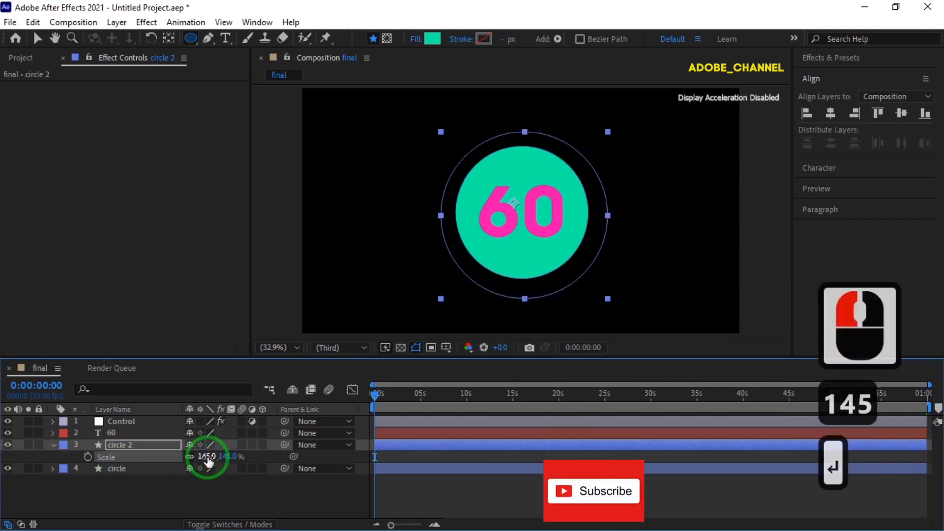
# Turn circle 2 into a ring by setting its fill to none and its stroke to a 60 px solid color.
pyautogui.click(417, 42)
pyautogui.click(402, 233)
pyautogui.click(445, 312)
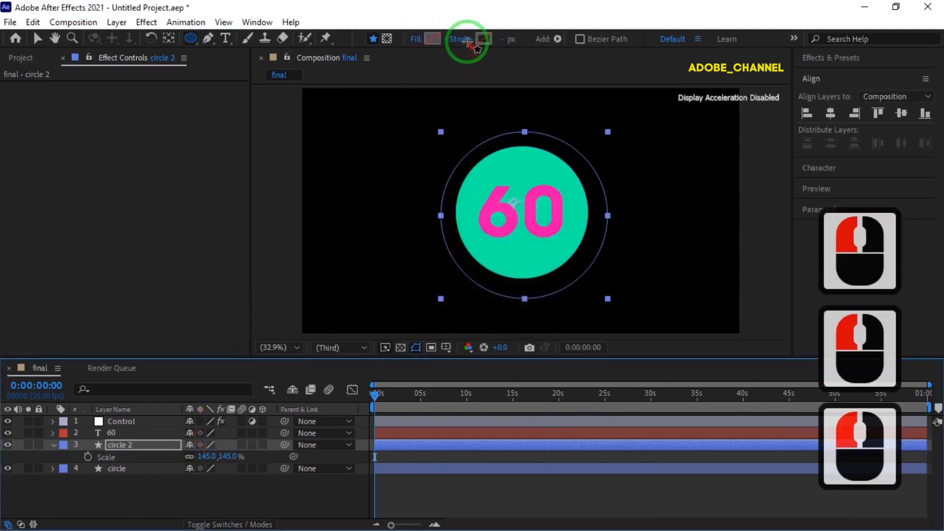
pyautogui.click(461, 39)
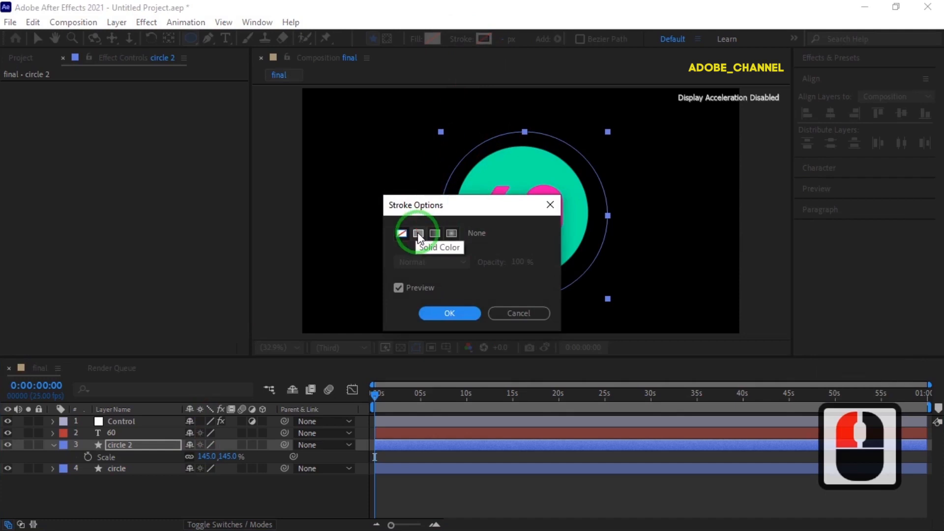
pyautogui.click(418, 233)
pyautogui.click(447, 312)
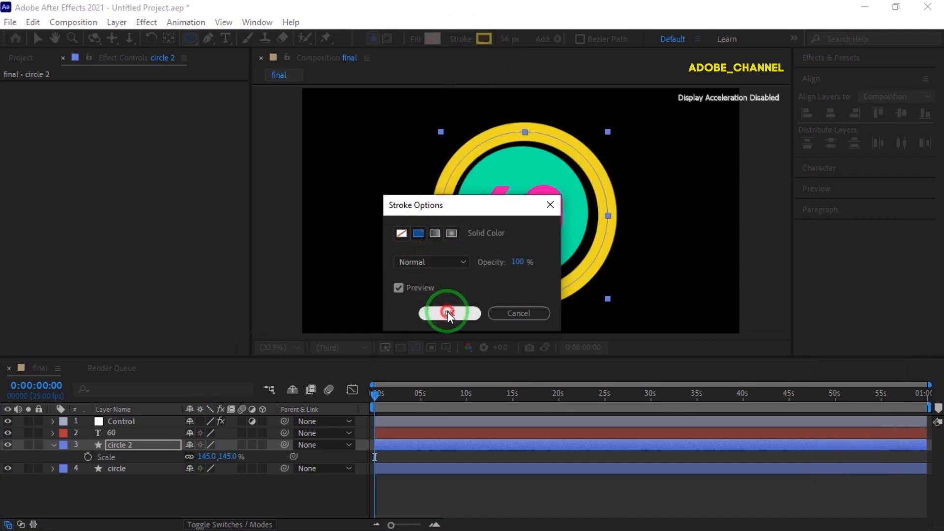
pyautogui.moveTo(504, 43); pyautogui.dragTo(506, 43)
# Center circle 2 and the circle layer horizontally and vertically in the composition.
pyautogui.click(830, 113)
pyautogui.click(904, 114)
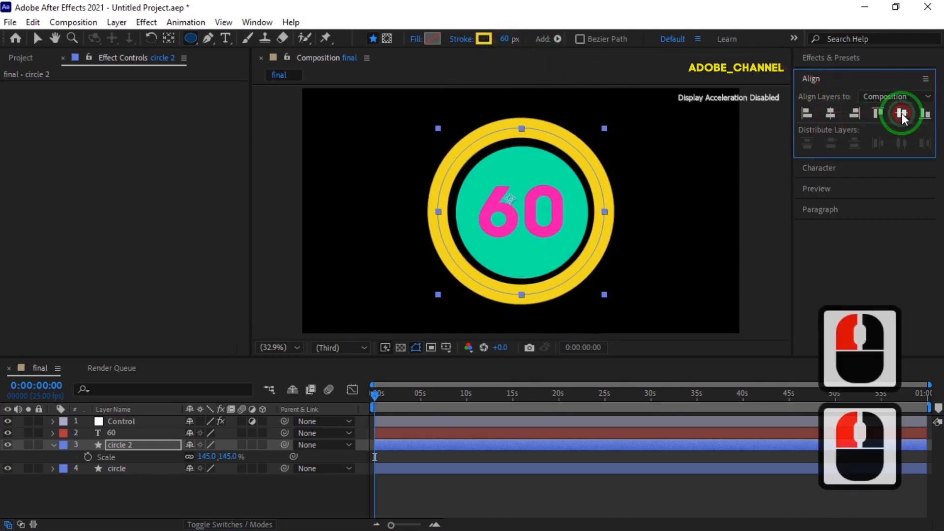
pyautogui.click(130, 468)
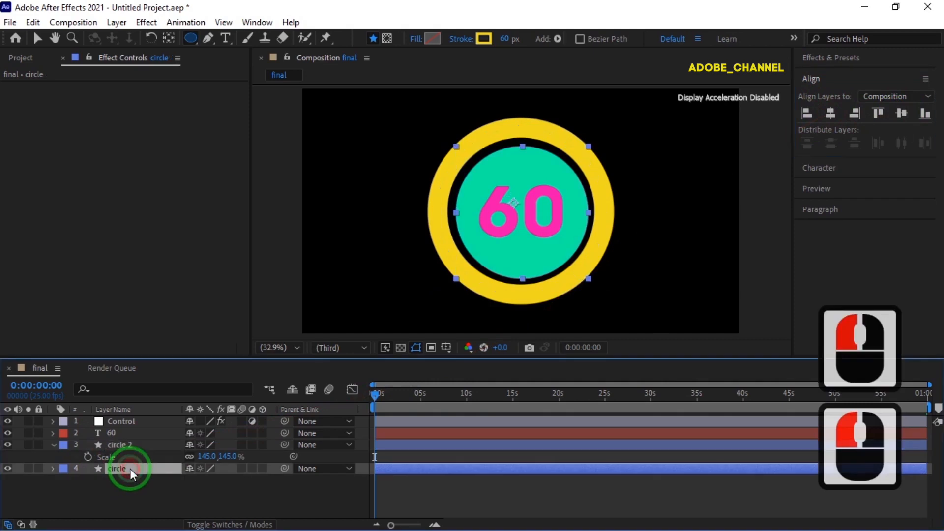
pyautogui.click(832, 113)
pyautogui.click(903, 116)
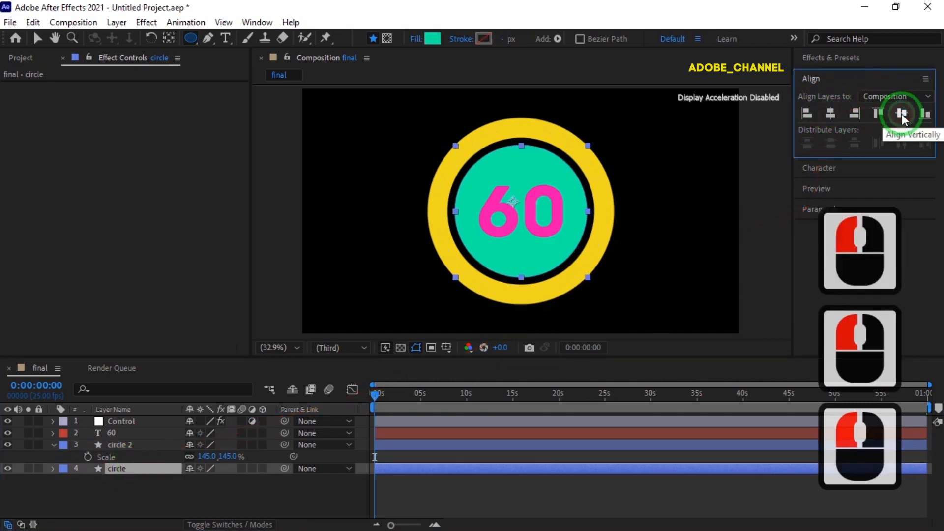
# Find the Fill effect, apply it to circle 2 and use the red color FF0000.
pyautogui.click(852, 59)
pyautogui.click(843, 74)
pyautogui.moveTo(843, 76); pyautogui.dragTo(812, 78)
pyautogui.write('fill')
pyautogui.press('Return')
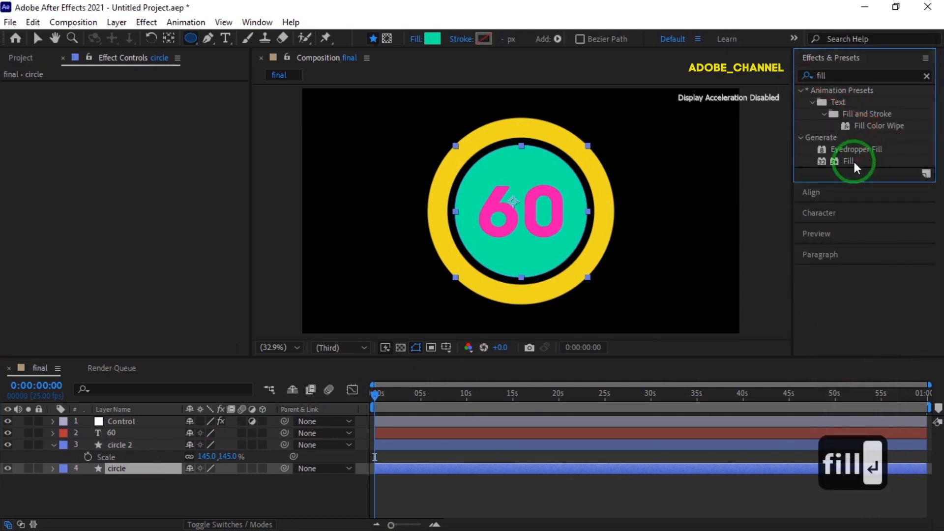
pyautogui.click(147, 445)
pyautogui.click(851, 162)
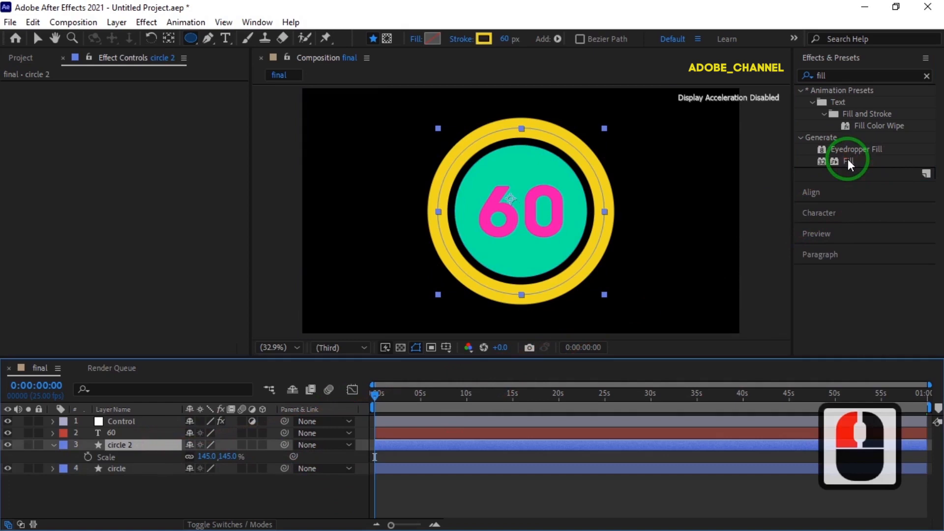
pyautogui.doubleClick(850, 162)
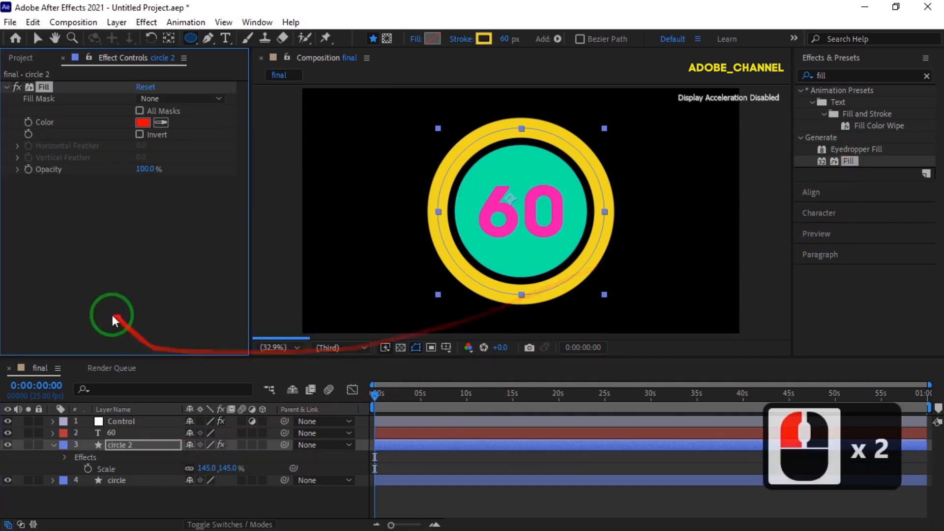
pyautogui.click(143, 122)
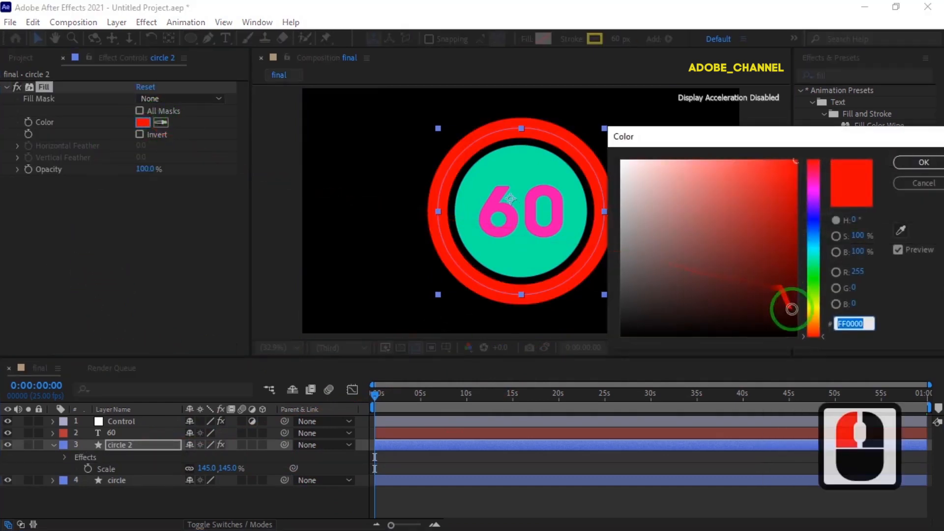
pyautogui.click(917, 170)
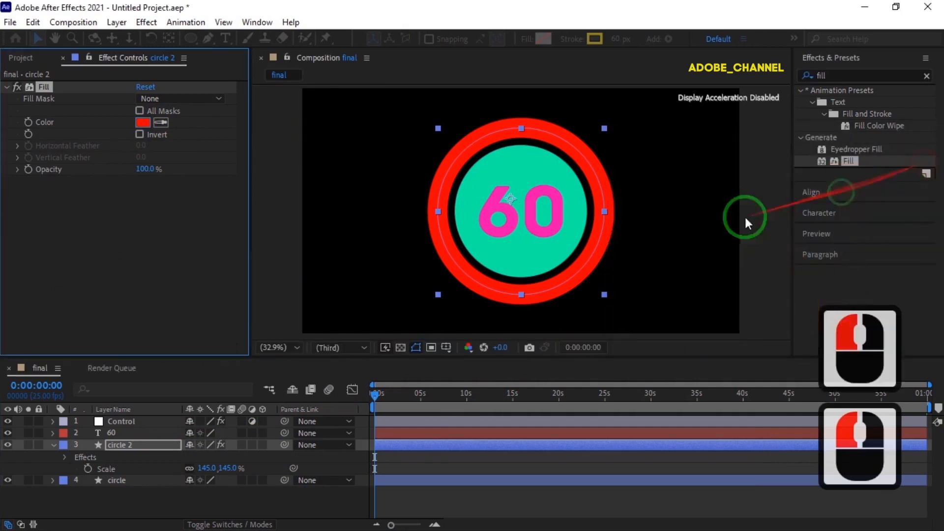
# Collapse the circle 2 layer and rename it as ring1.
pyautogui.click(52, 445)
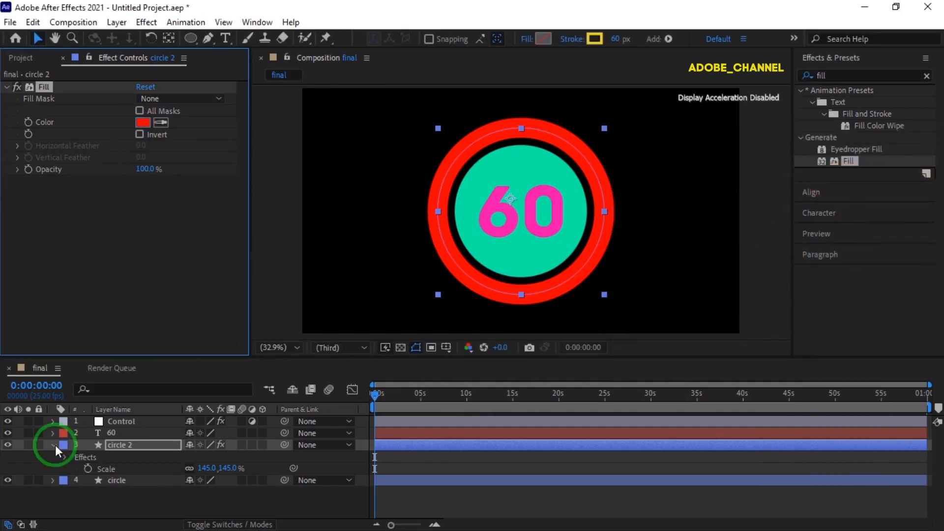
pyautogui.rightClick(137, 444)
pyautogui.click(169, 415)
pyautogui.write('r')
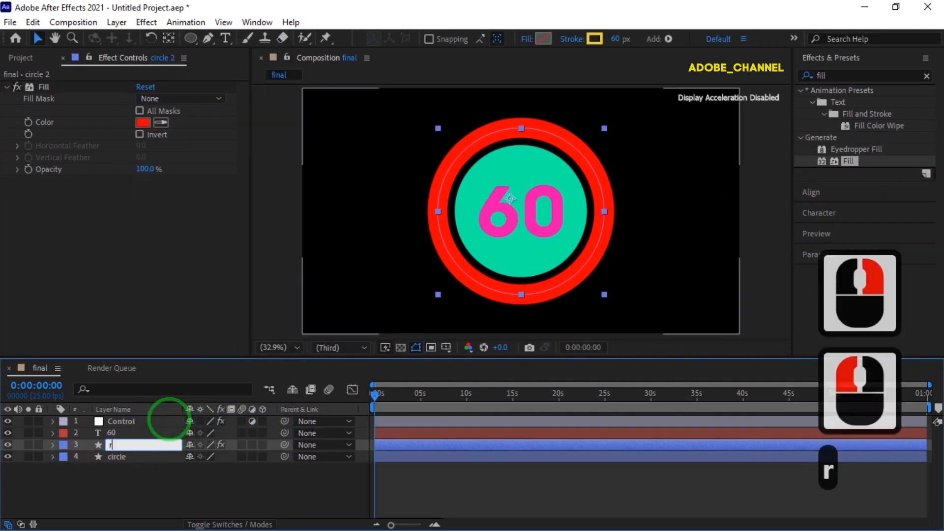
pyautogui.write('ing1')
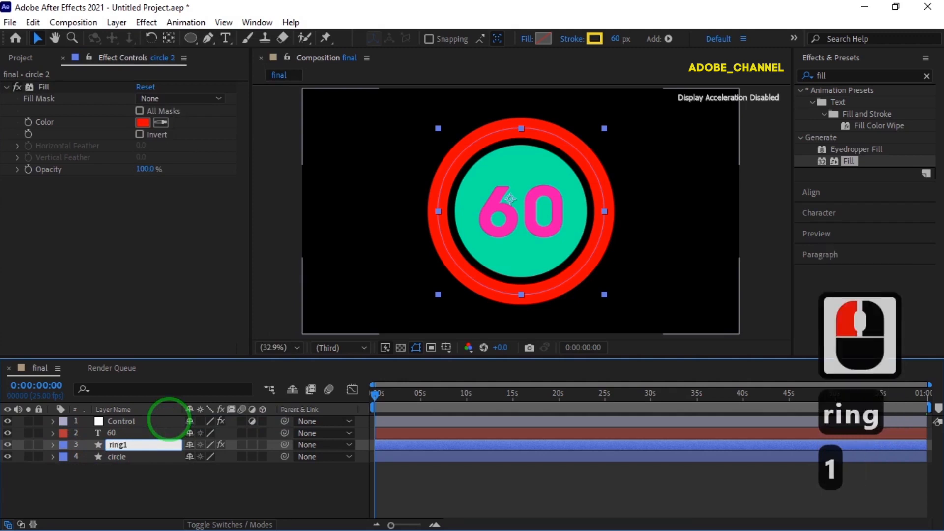
pyautogui.press('Return')
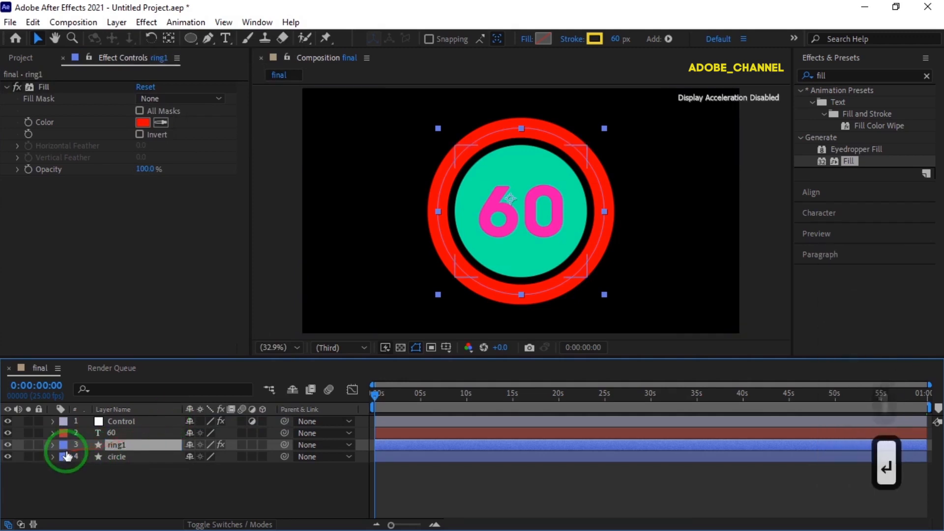
# Add dashes to ring1's Stroke 1 with a Dash value of 20, then collapse the layer.
pyautogui.click(53, 444)
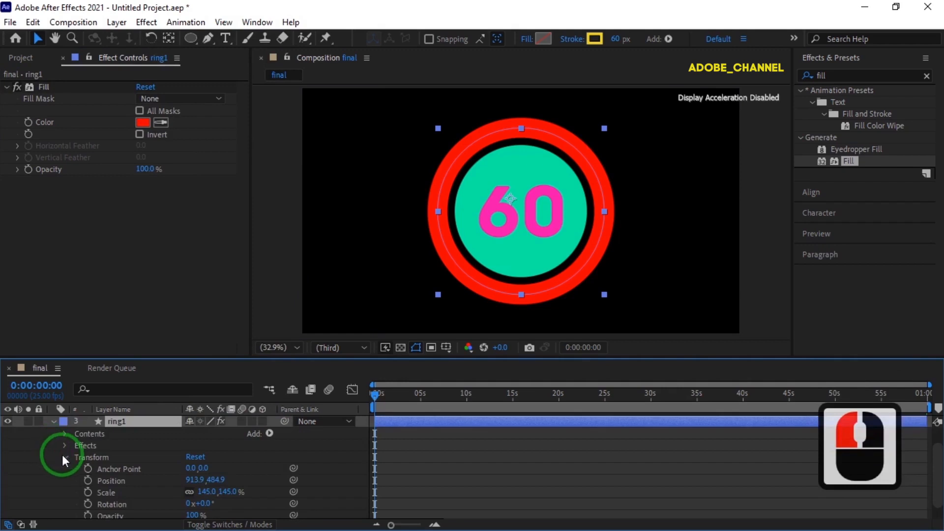
pyautogui.click(67, 458)
pyautogui.click(66, 458)
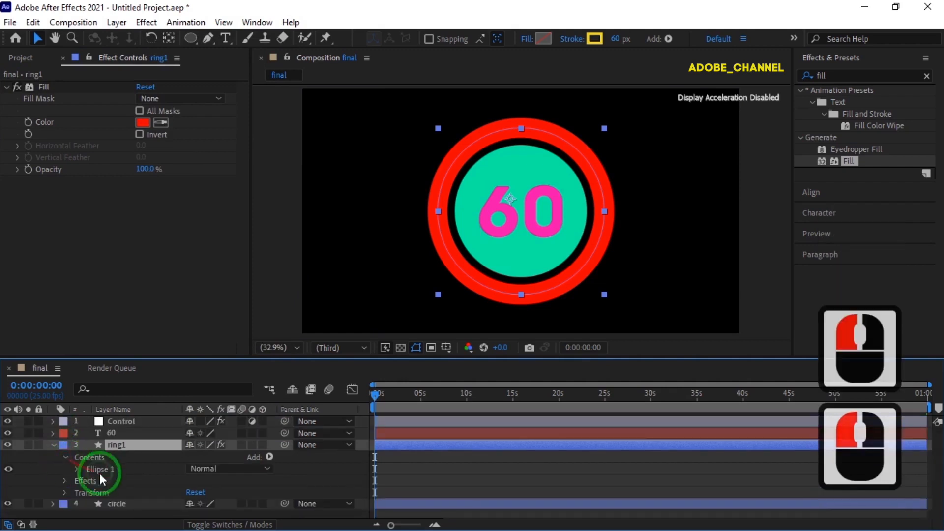
pyautogui.click(76, 470)
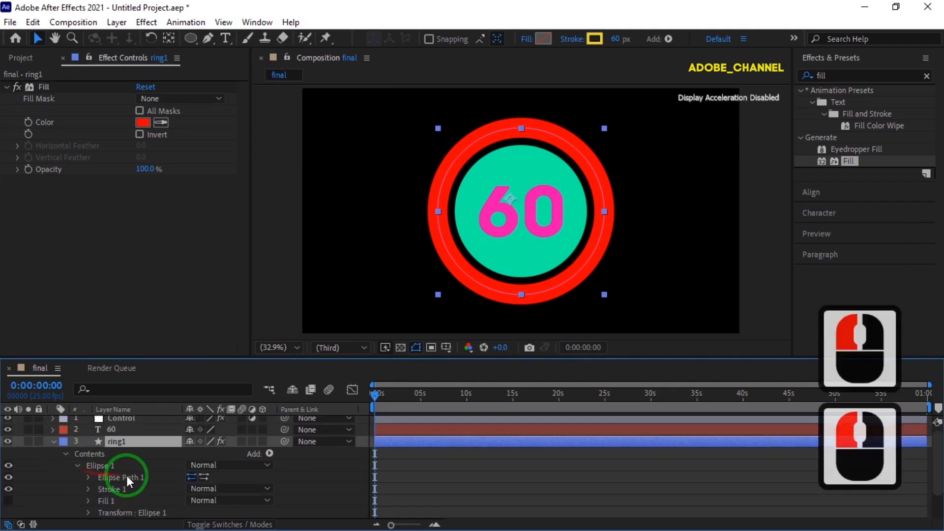
pyautogui.click(89, 489)
pyautogui.scroll(-3, 150, 490)
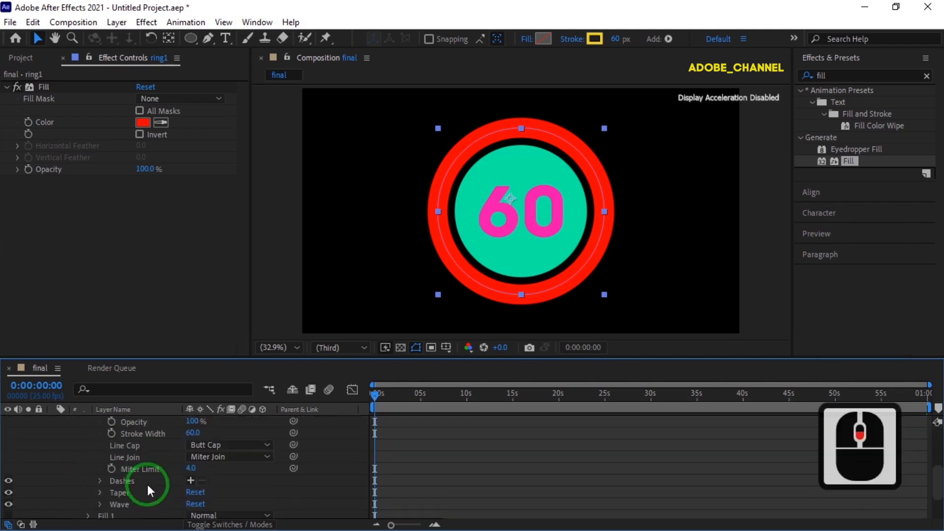
pyautogui.click(191, 482)
pyautogui.click(191, 491)
pyautogui.write('20')
pyautogui.press('Return')
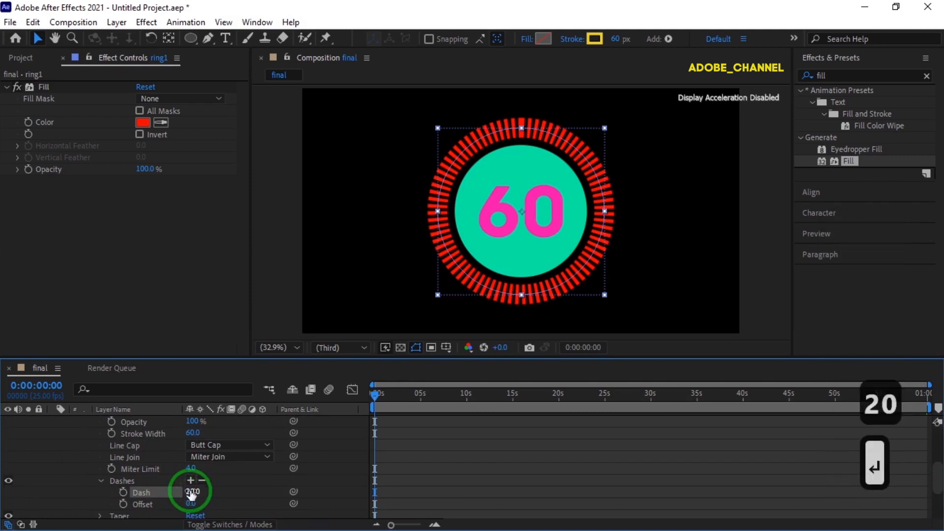
pyautogui.scroll(3, 184, 489)
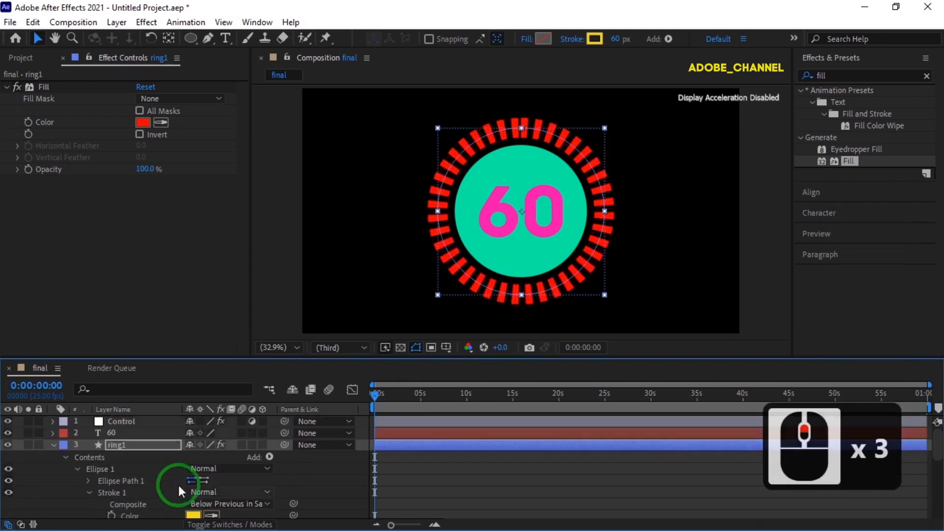
pyautogui.click(54, 445)
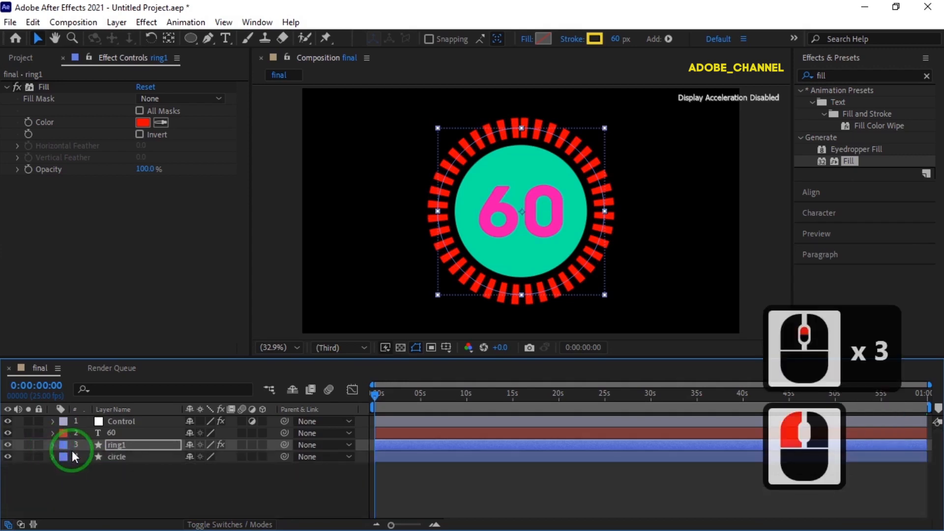
# Find the Stylize Glow effect, apply it to ring1 and set its Glow Radius to 100.
pyautogui.click(818, 77)
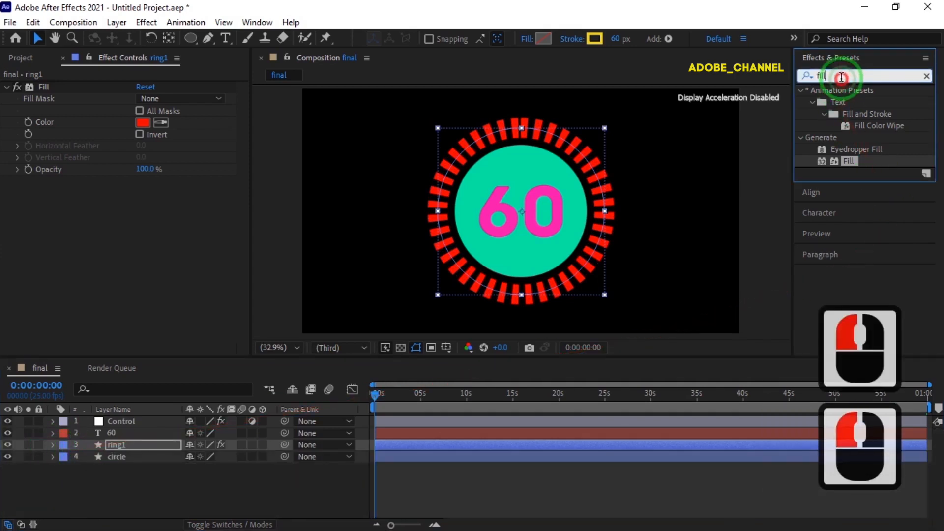
pyautogui.doubleClick(817, 77)
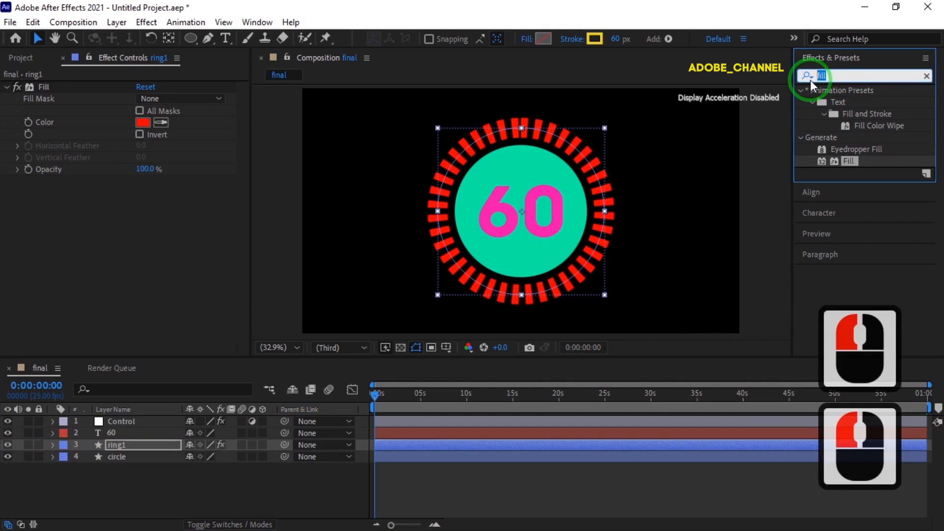
pyautogui.write('glow')
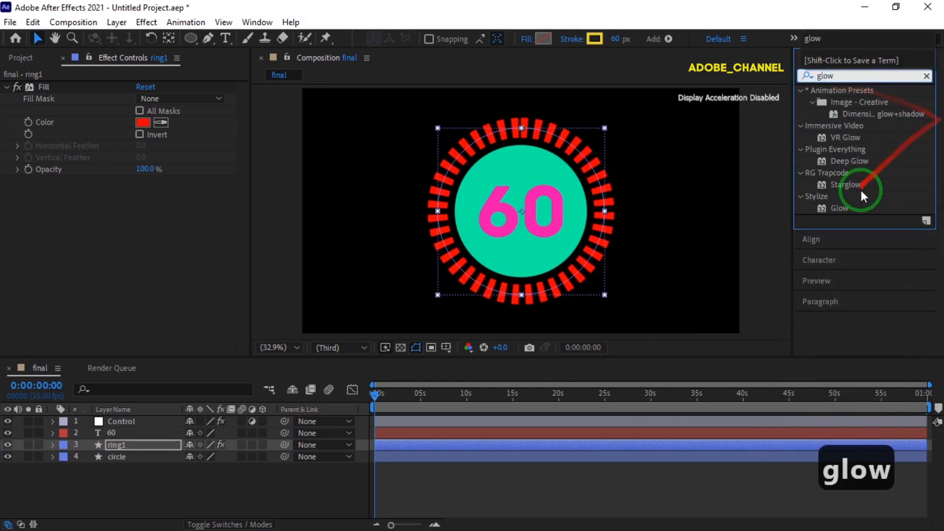
pyautogui.doubleClick(848, 207)
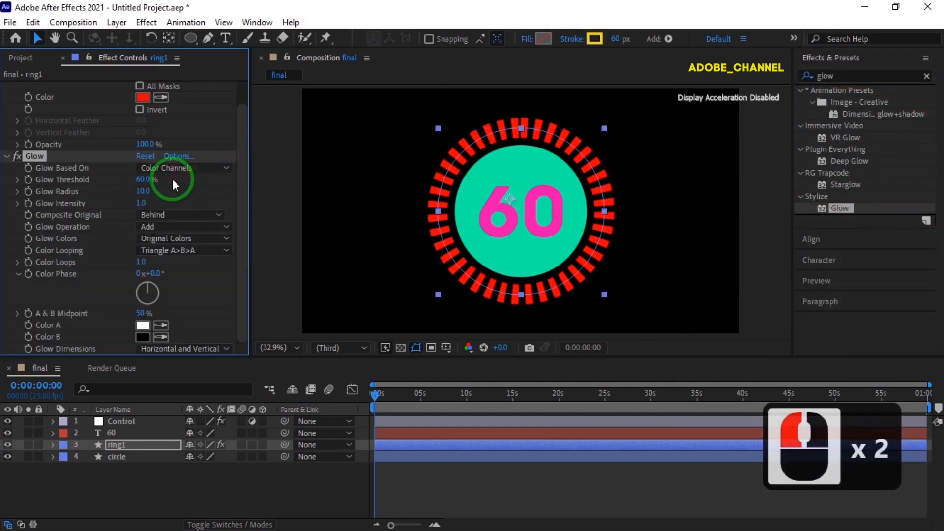
pyautogui.click(156, 190)
pyautogui.write('100')
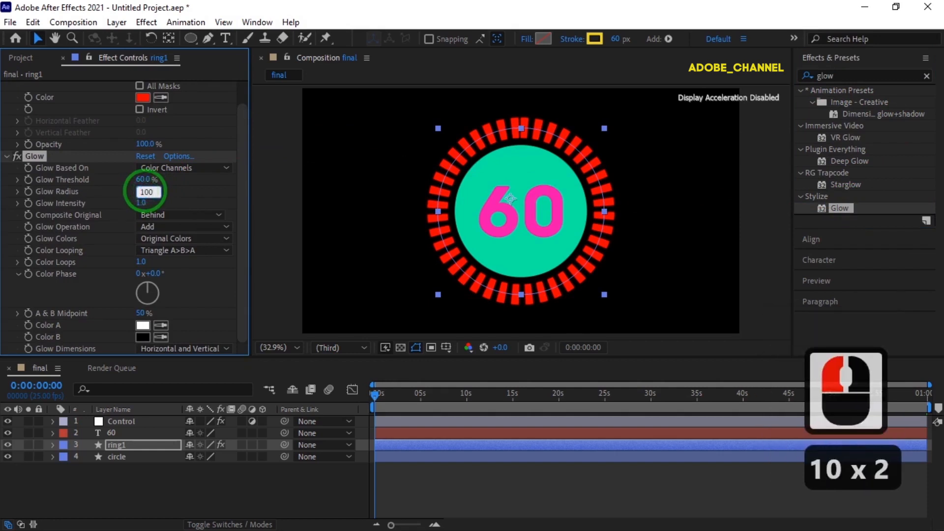
pyautogui.press('Return')
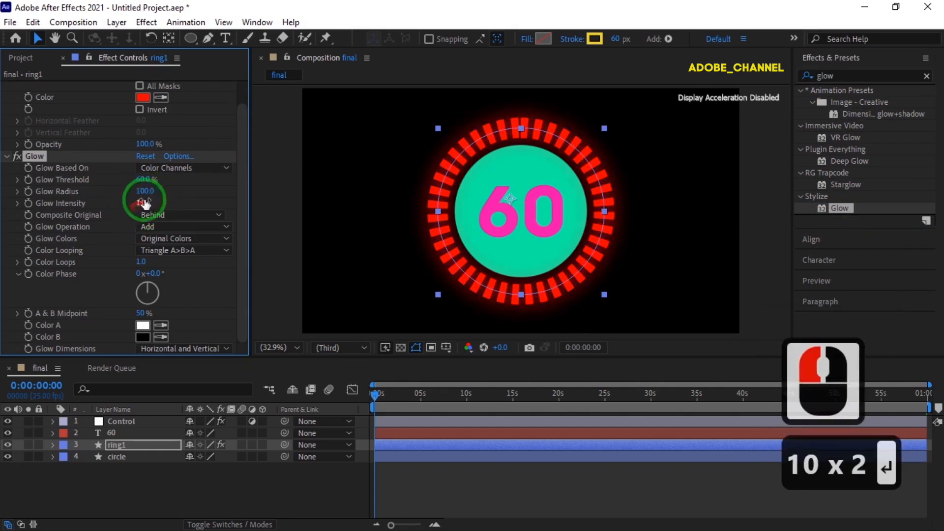
# Duplicate the ring1 layer and set the copy's Fill effect color to E51616.
pyautogui.click(149, 443)
pyautogui.hotkey('ctrl', 'd')
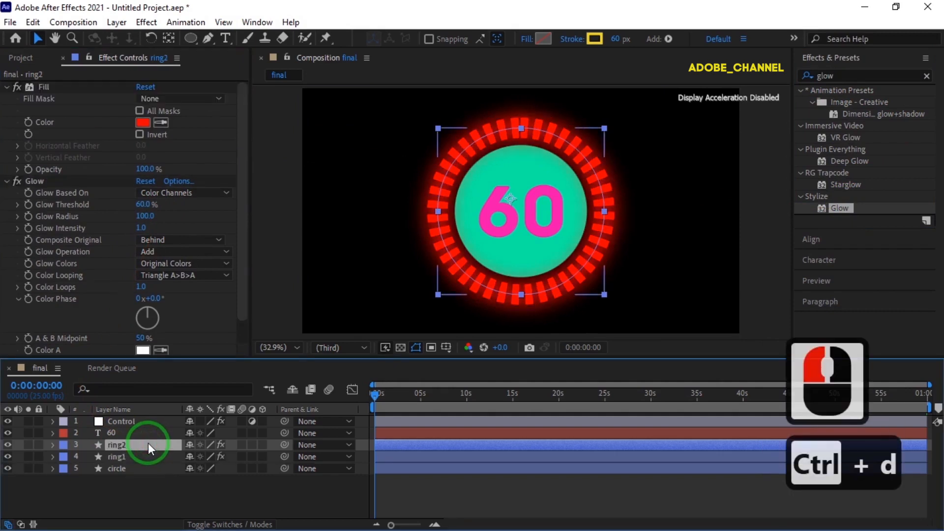
pyautogui.click(142, 123)
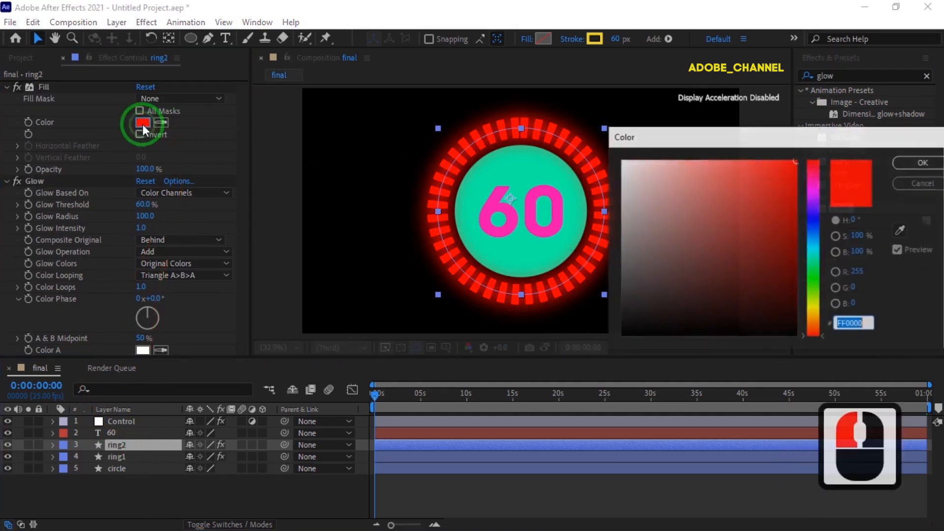
pyautogui.click(844, 329)
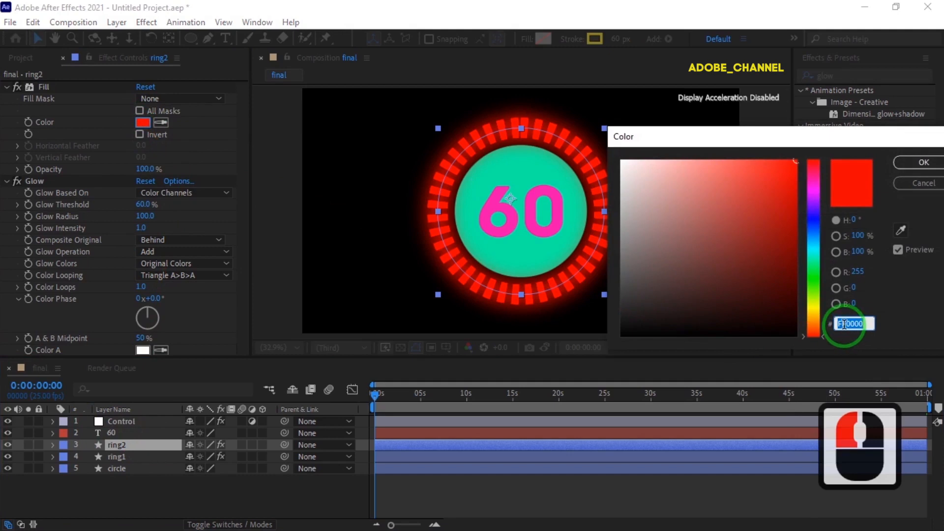
pyautogui.write('e51616')
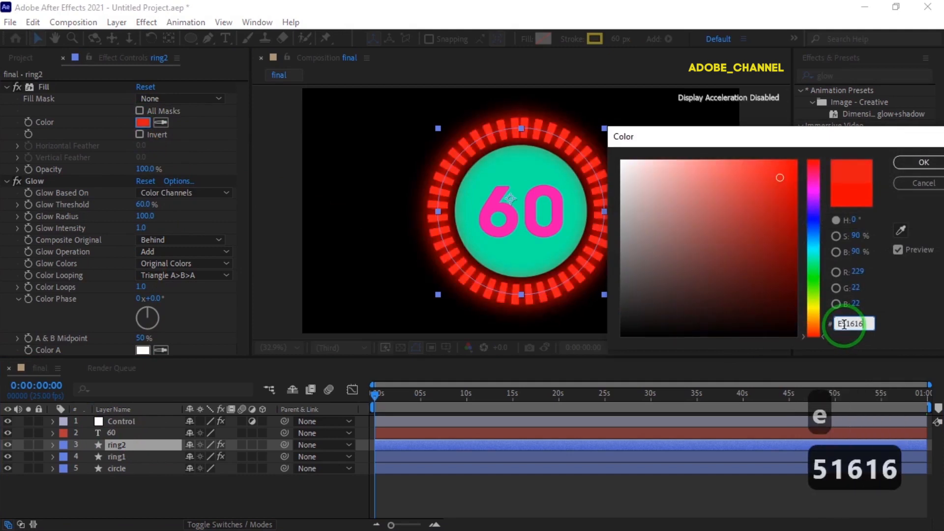
pyautogui.click(924, 163)
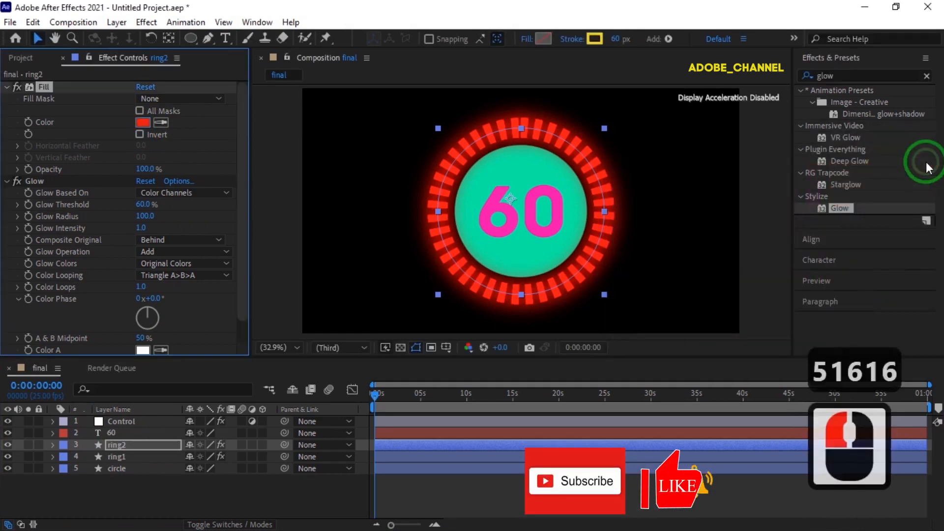
# Turn off the Glow effect on the ring1 layer and set the layer's opacity to 20%.
pyautogui.click(137, 458)
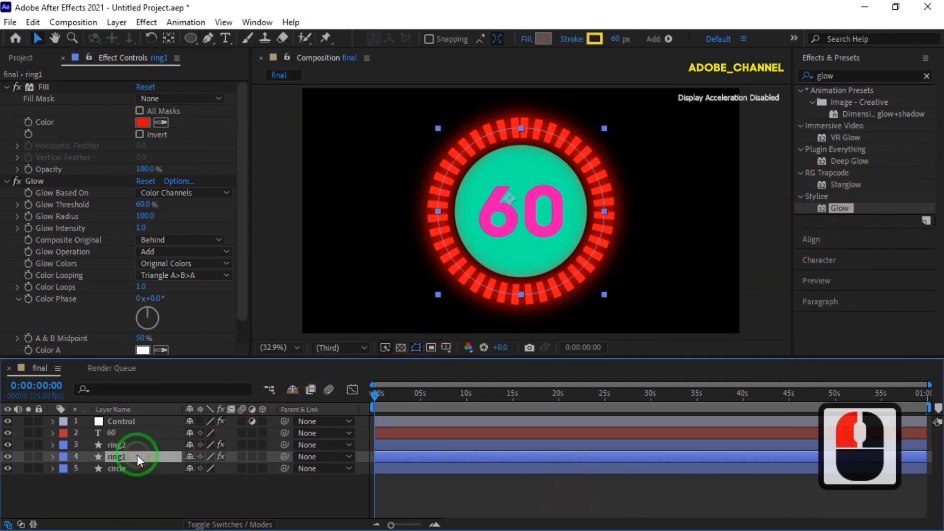
pyautogui.press('e')
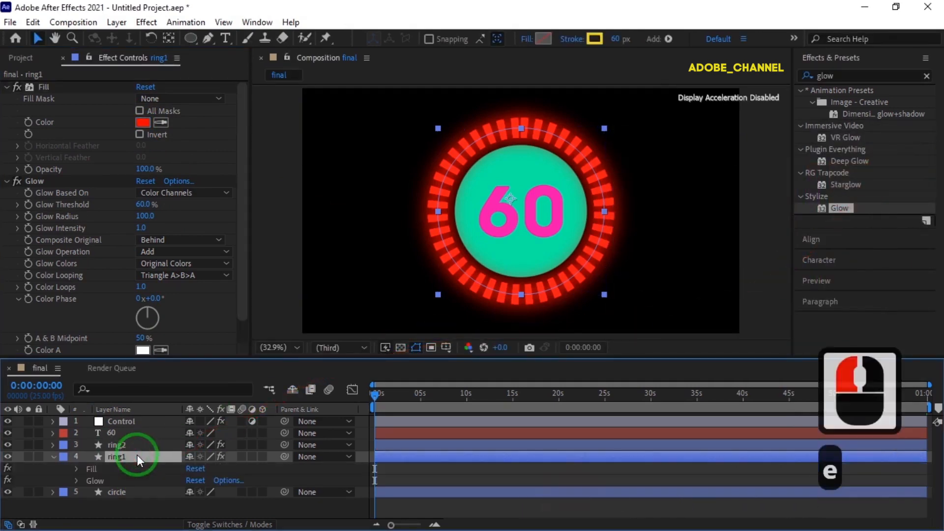
pyautogui.click(7, 480)
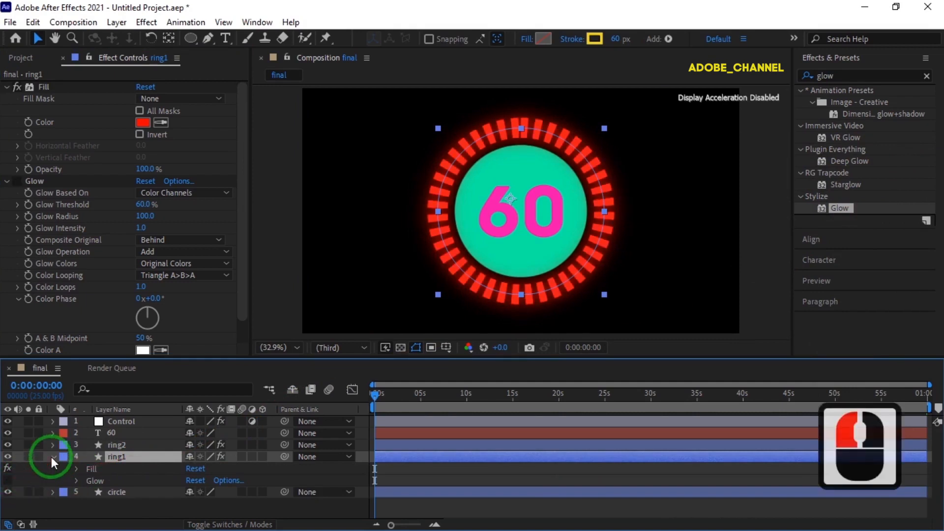
pyautogui.press('t')
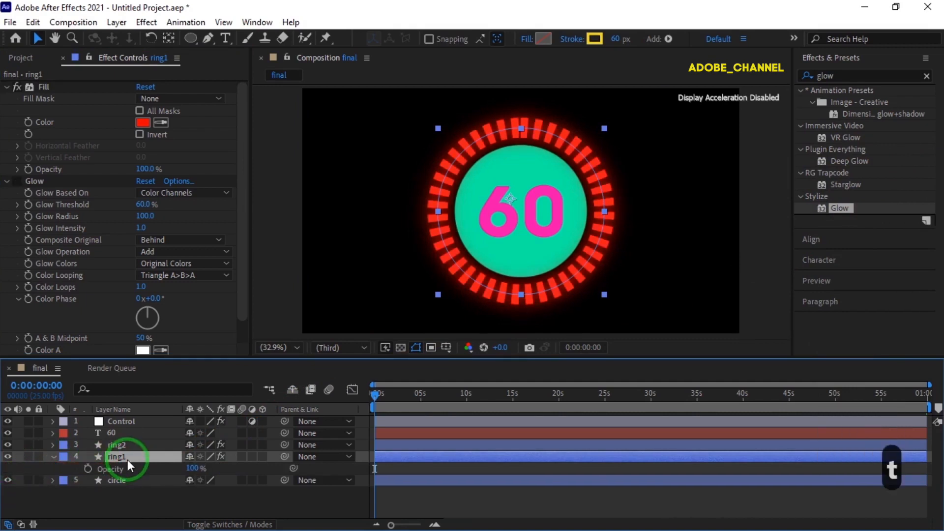
pyautogui.click(196, 468)
pyautogui.write('20')
pyautogui.press('Return')
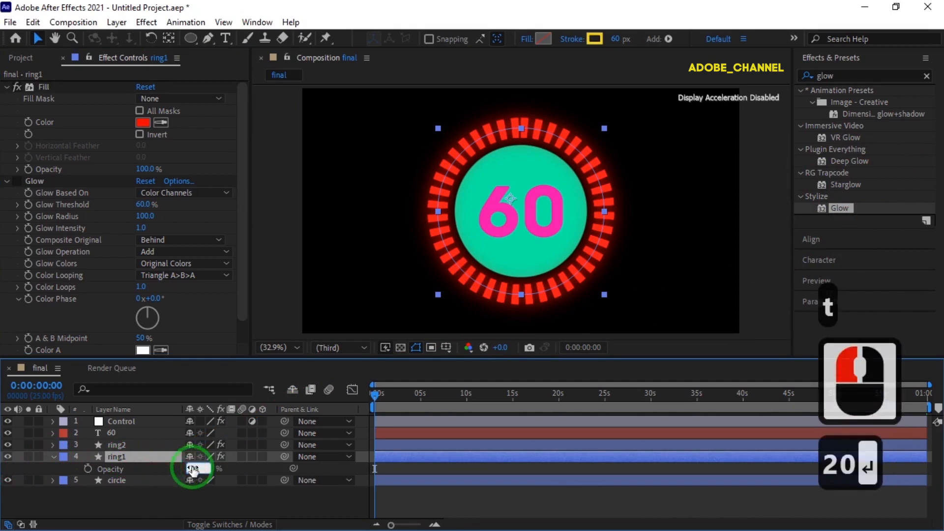
# Expand the ring2 layer's contents and add Trim Paths to it.
pyautogui.click(134, 445)
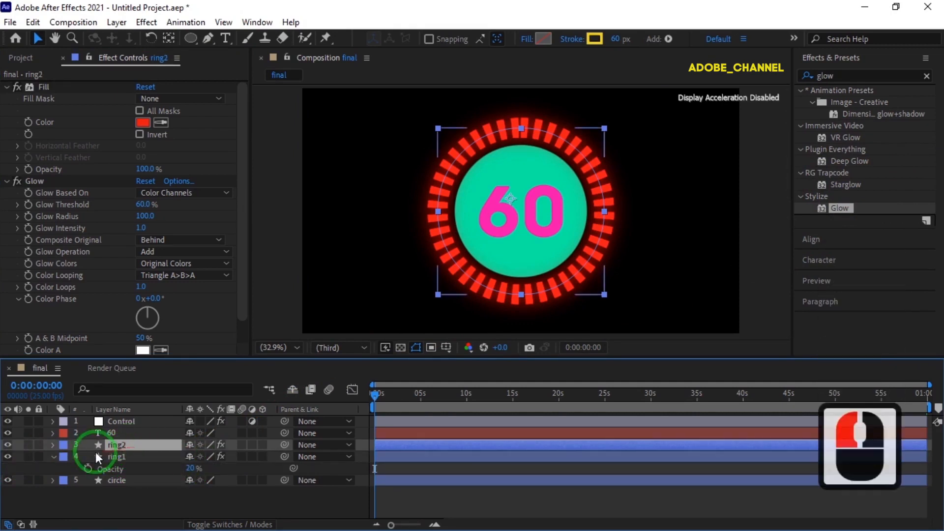
pyautogui.click(52, 445)
pyautogui.click(51, 494)
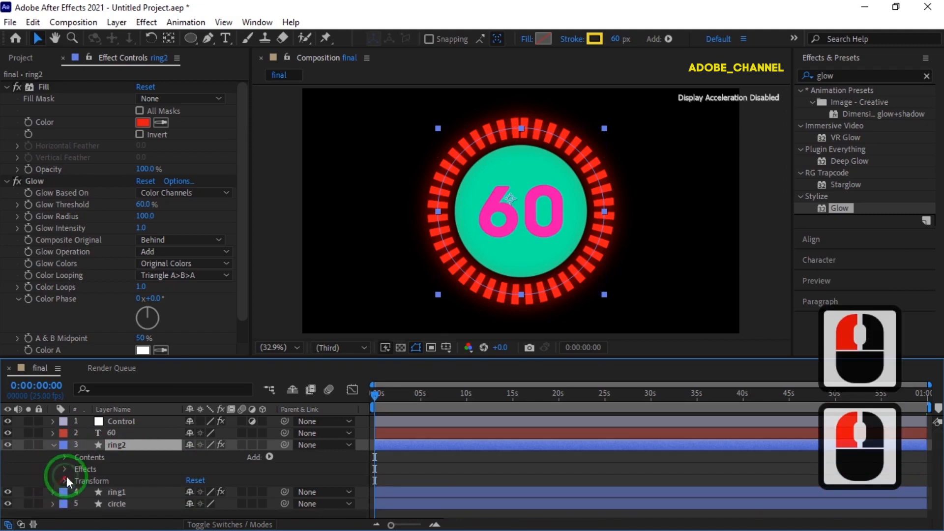
pyautogui.click(65, 456)
pyautogui.click(259, 461)
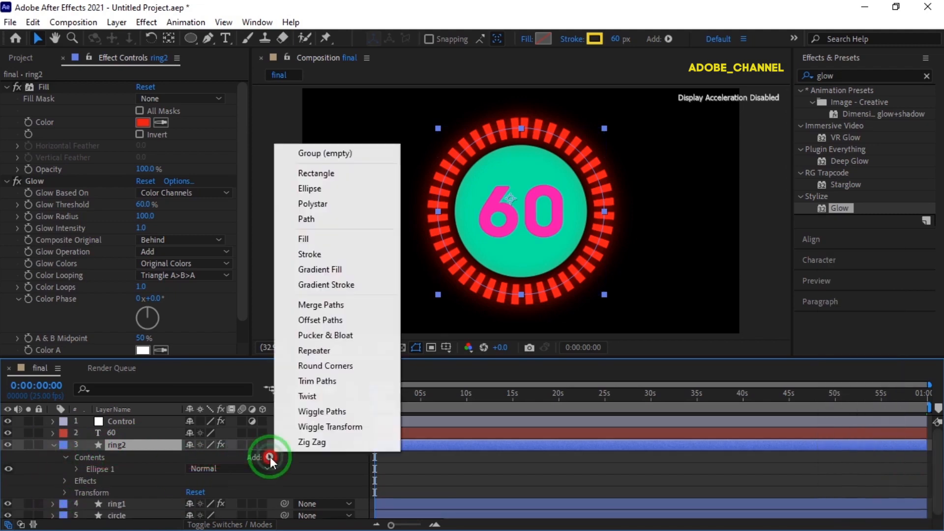
pyautogui.click(321, 382)
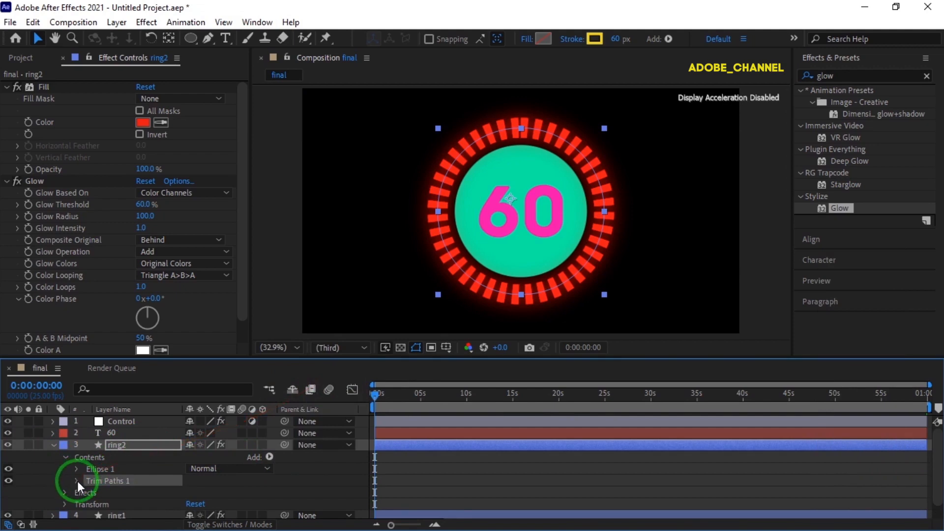
# Paste an expression on ring2's Trim Paths End that sets m to the floored Time Control slider and returns 100/m*time, and collapse the layer.
pyautogui.click(76, 481)
pyautogui.keyDown('alt'); pyautogui.click(101, 489); pyautogui.keyUp('alt')
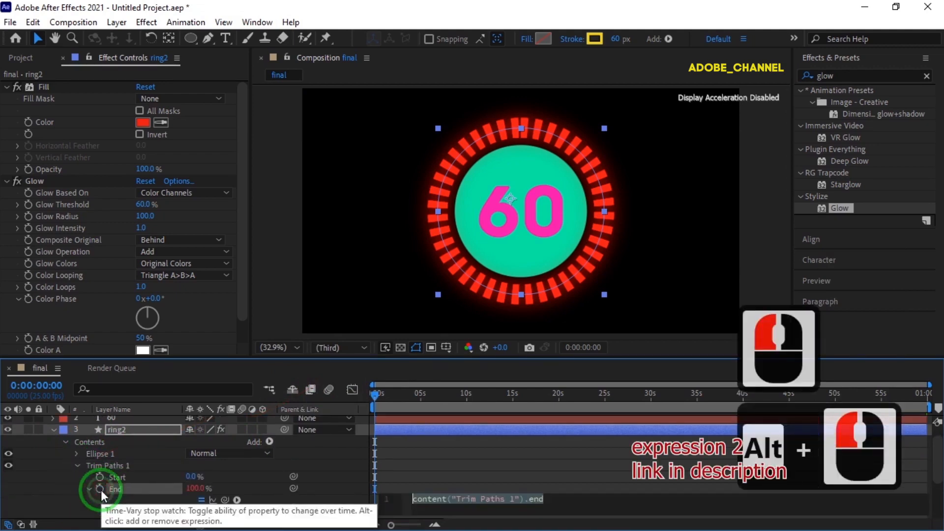
pyautogui.rightClick(418, 497)
pyautogui.click(450, 453)
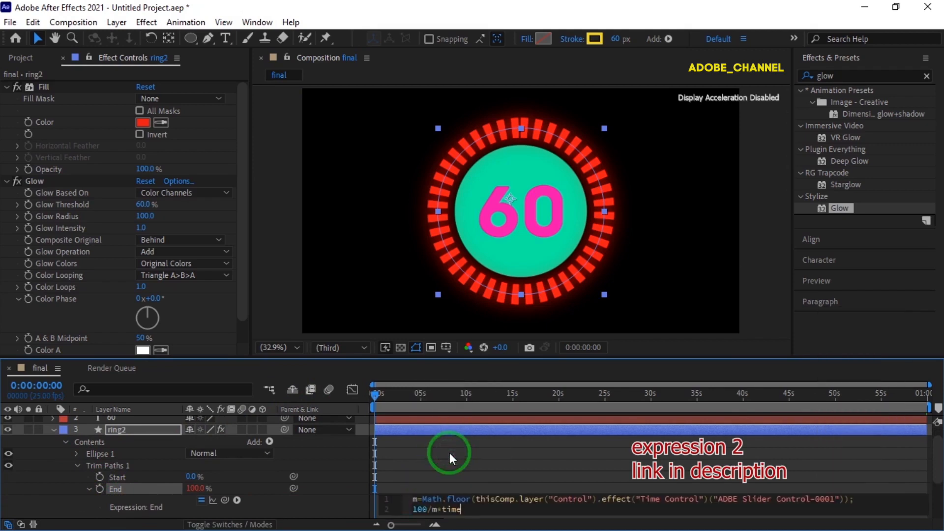
pyautogui.click(55, 430)
pyautogui.click(53, 430)
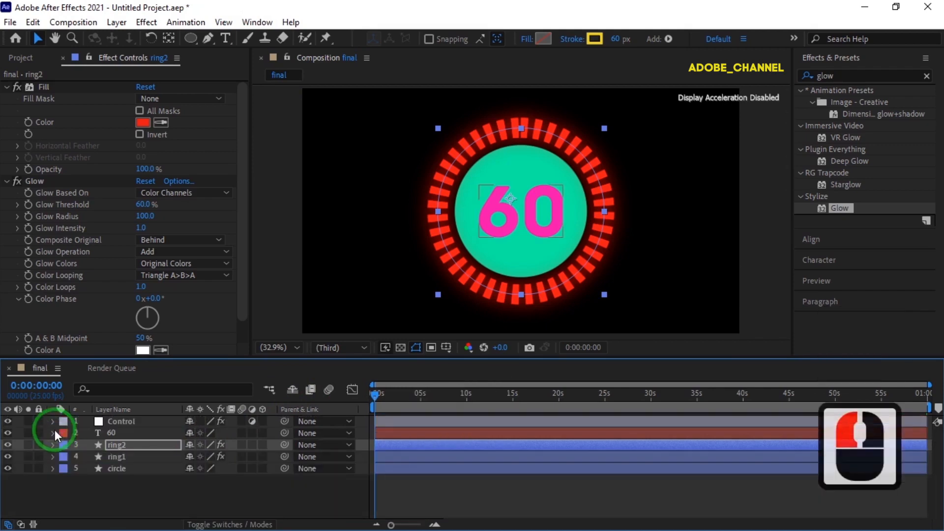
# Create a 1920 x 1080 solid layer named bg and move it to the top of the layer stack.
pyautogui.rightClick(172, 498)
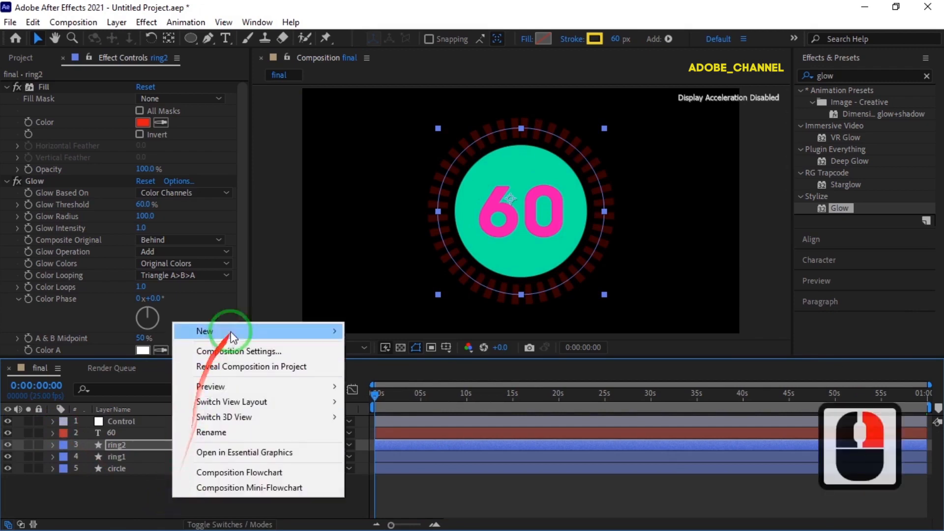
pyautogui.moveTo(332, 331)
pyautogui.click(389, 366)
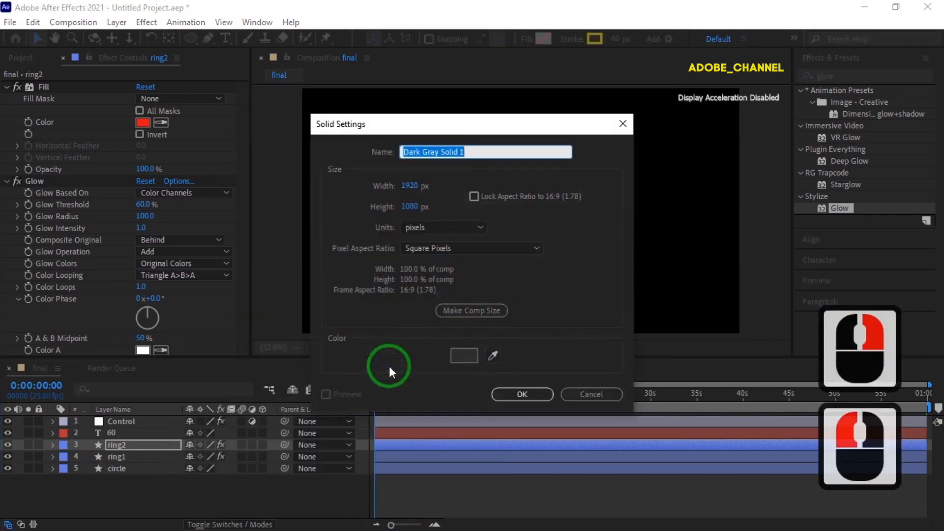
pyautogui.write('bg')
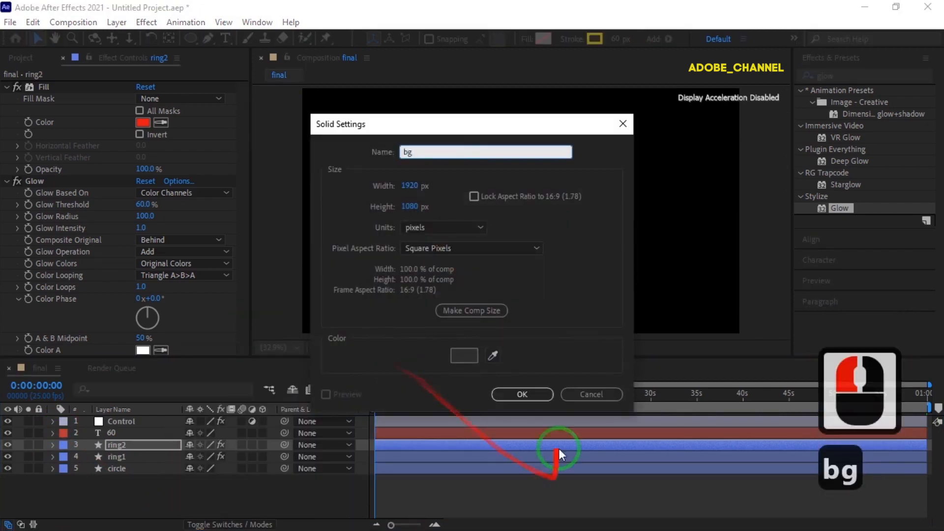
pyautogui.click(529, 396)
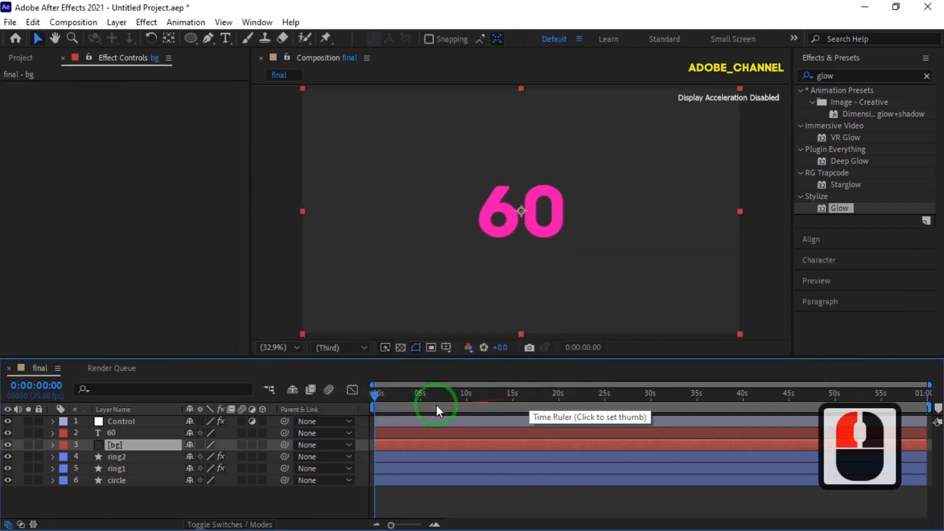
pyautogui.moveTo(147, 444); pyautogui.dragTo(153, 418)
# Search the effects for ramp and apply Gradient Ramp to the bg layer.
pyautogui.click(801, 77)
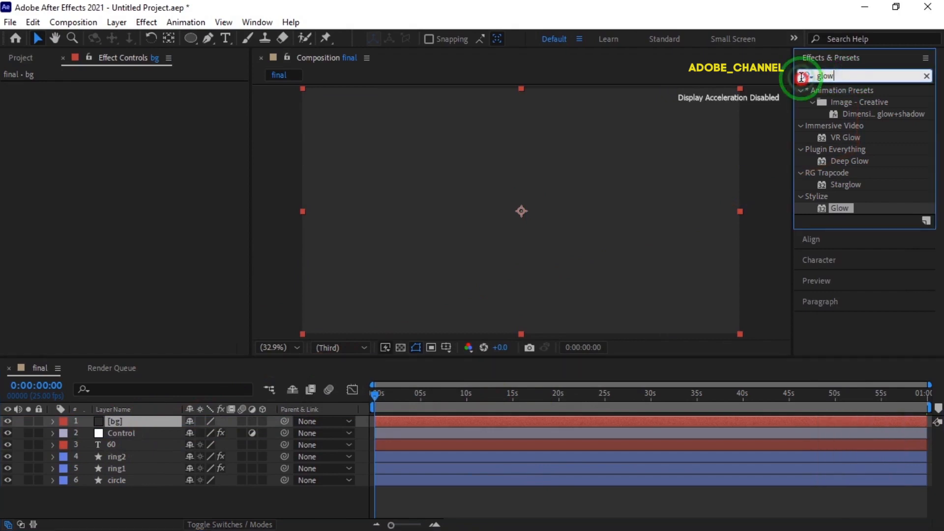
pyautogui.click(801, 77)
pyautogui.write('ramp')
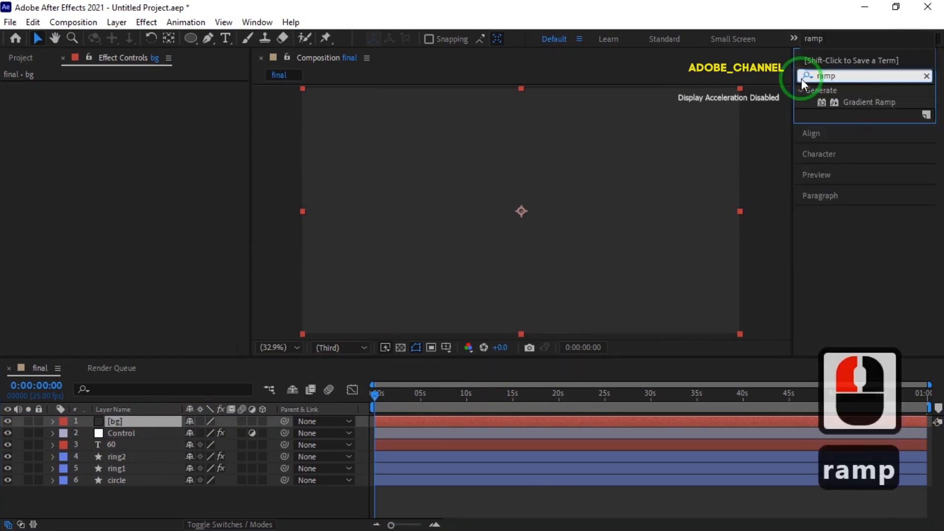
pyautogui.doubleClick(875, 102)
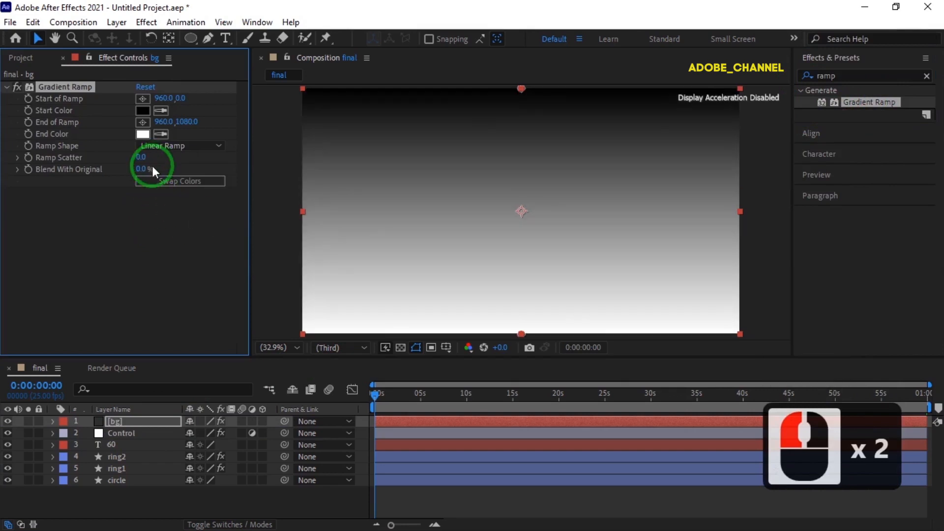
# Set the Gradient Ramp's Start Color on the bg layer to 0E0967.
pyautogui.click(143, 111)
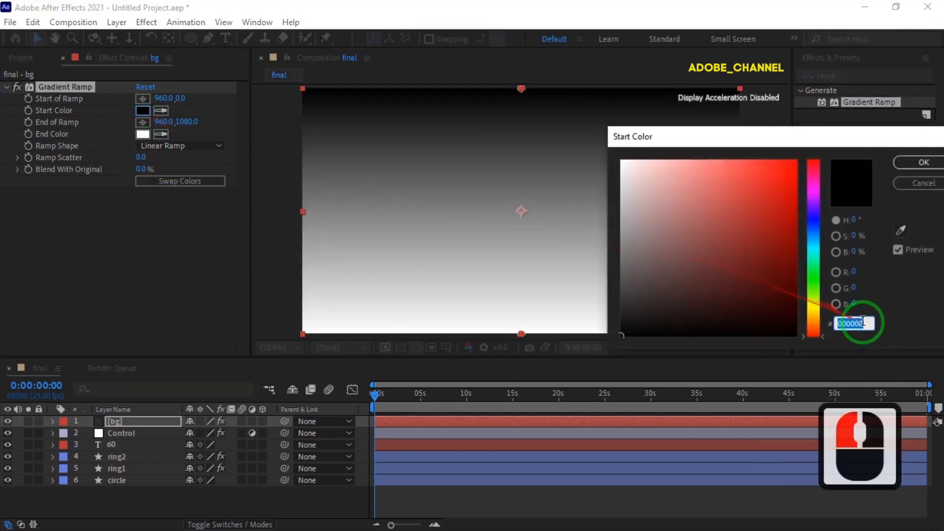
pyautogui.write('0')
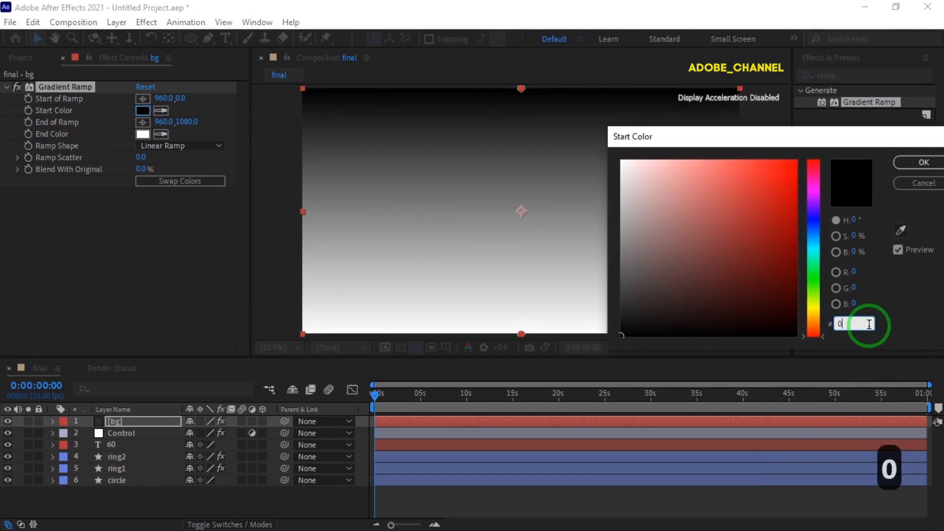
pyautogui.write('e09')
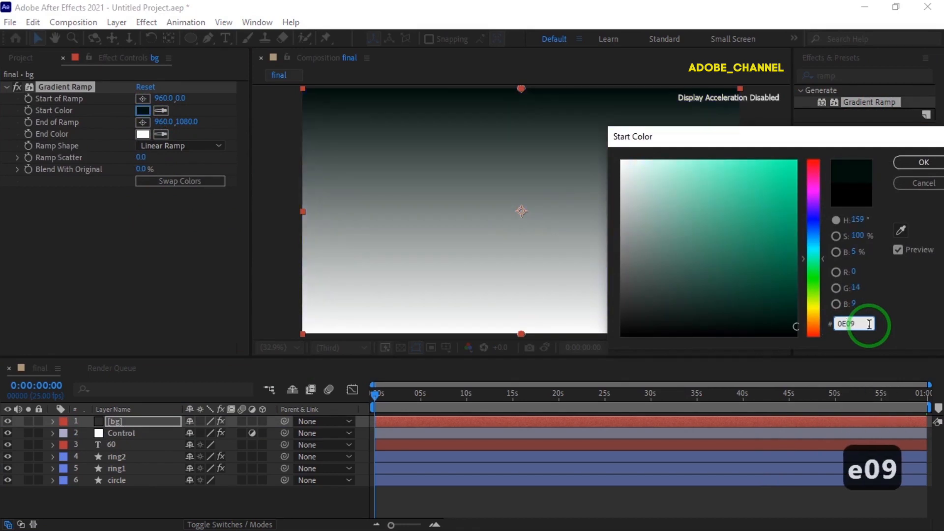
pyautogui.write('67')
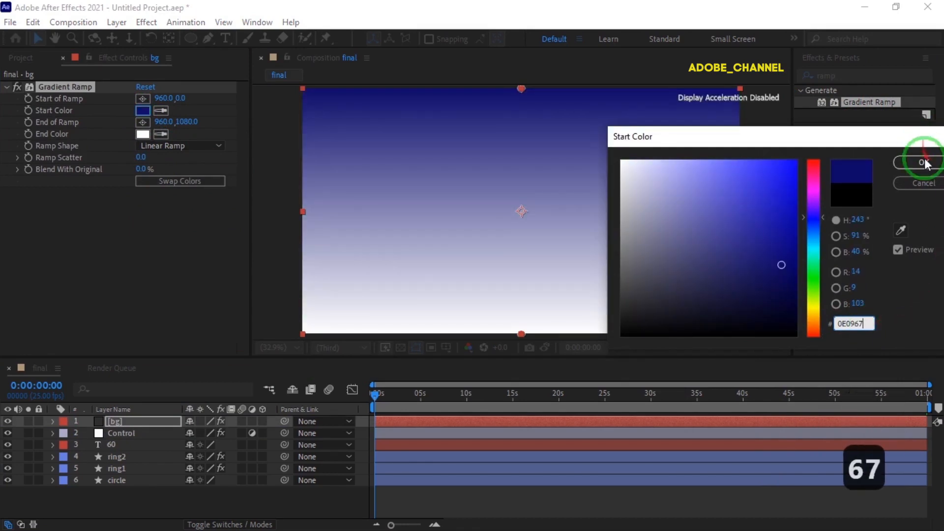
pyautogui.click(924, 162)
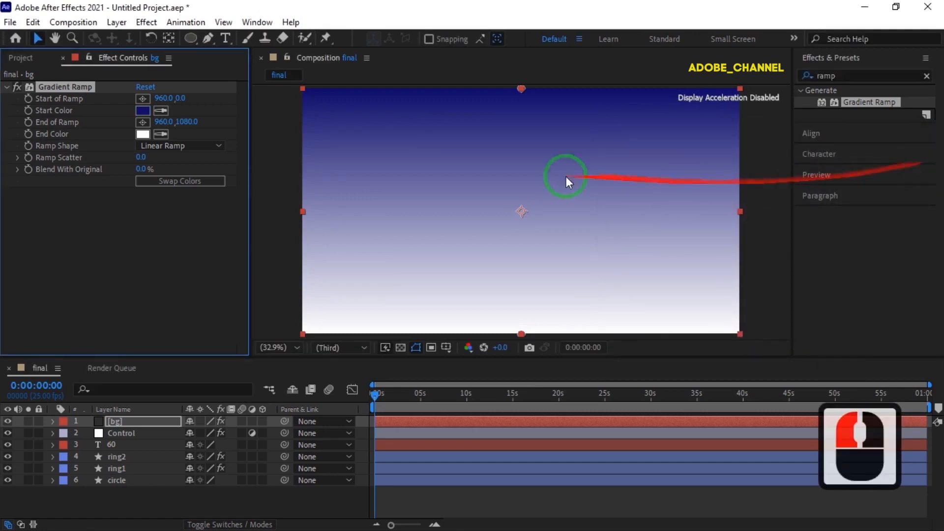
# Configure the bg layer's Gradient Ramp as a Radial Ramp starting at 960, 540 and ending at about 960, 2245.
pyautogui.click(219, 143)
pyautogui.click(188, 178)
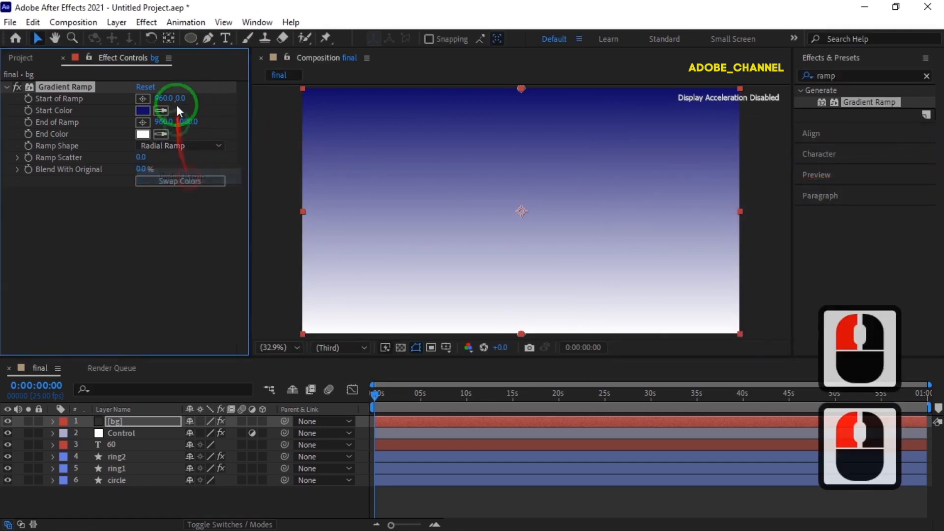
pyautogui.click(180, 98)
pyautogui.write('540')
pyautogui.press('Return')
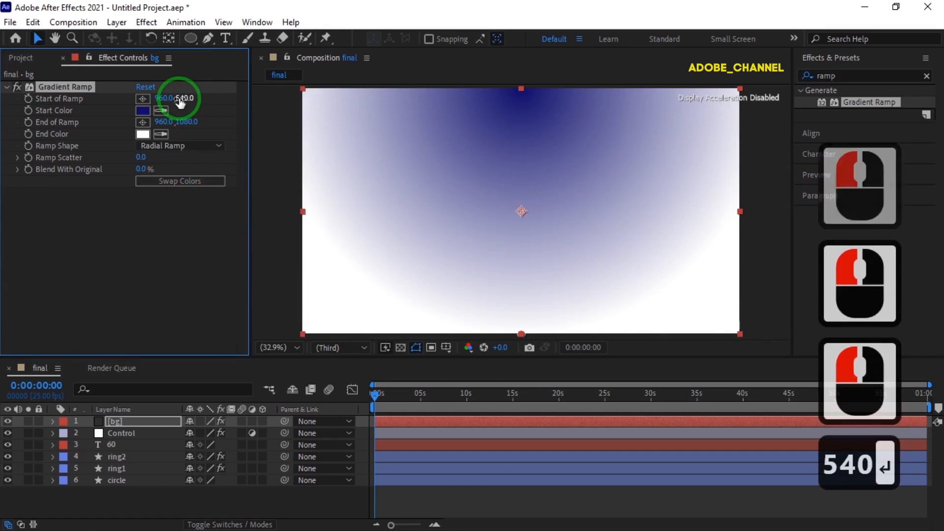
pyautogui.moveTo(185, 122); pyautogui.dragTo(836, 133)
pyautogui.moveTo(185, 122); pyautogui.dragTo(329, 123)
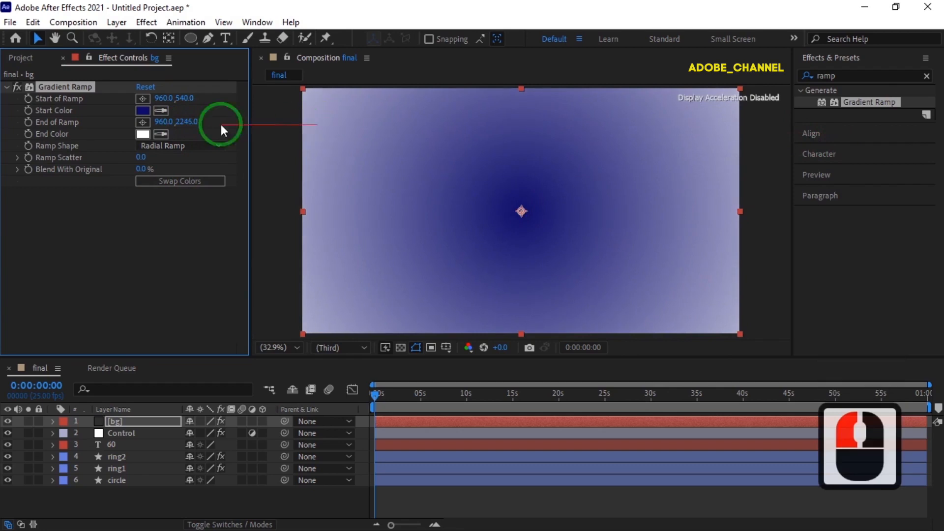
# Move the bg layer to the end of the layer stack, behind the circle layer, and preview the countdown animation.
pyautogui.moveTo(142, 421); pyautogui.dragTo(137, 492)
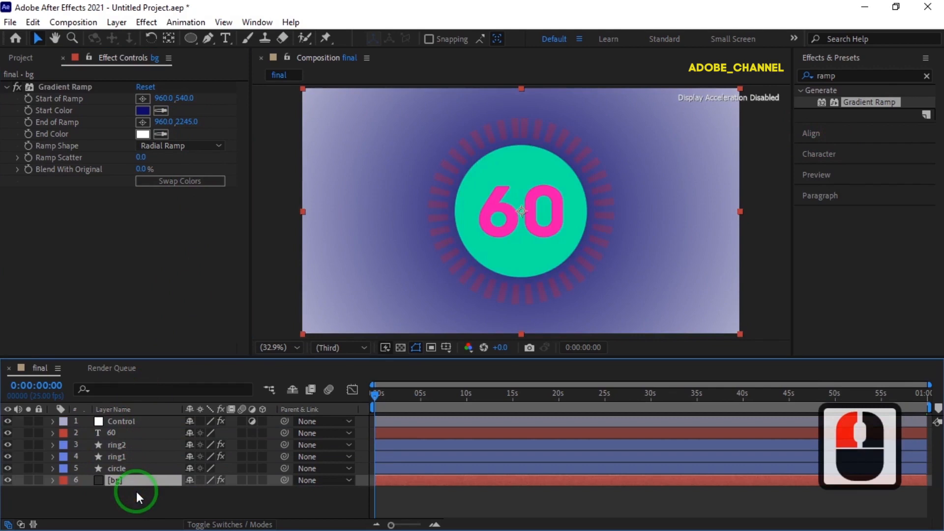
pyautogui.press('space')
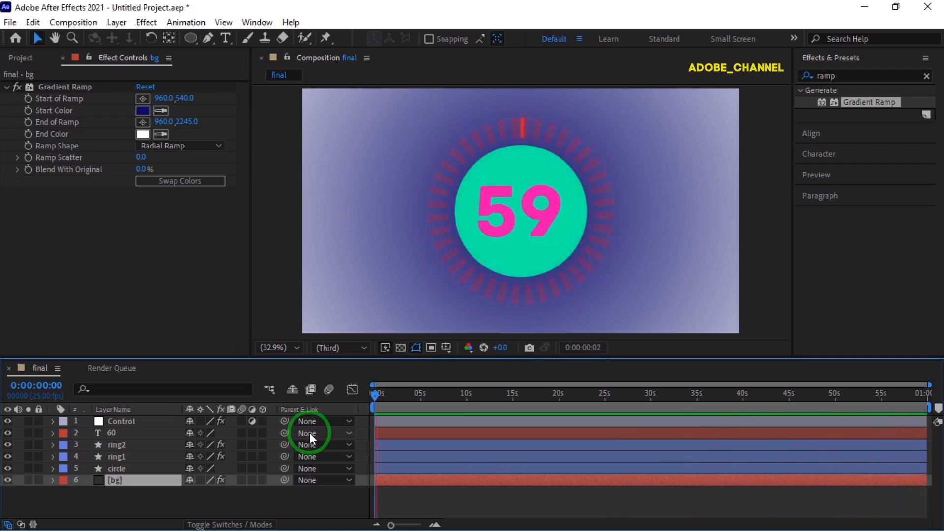
pyautogui.click(326, 458)
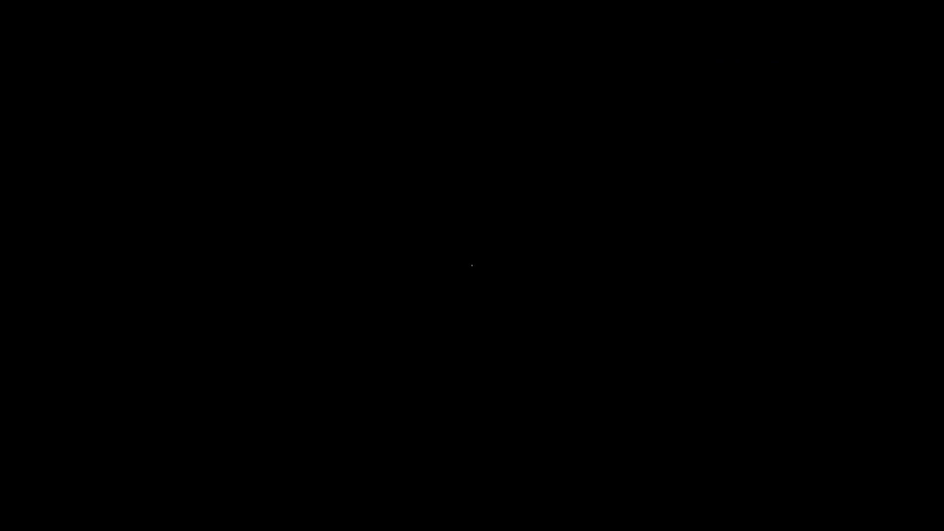